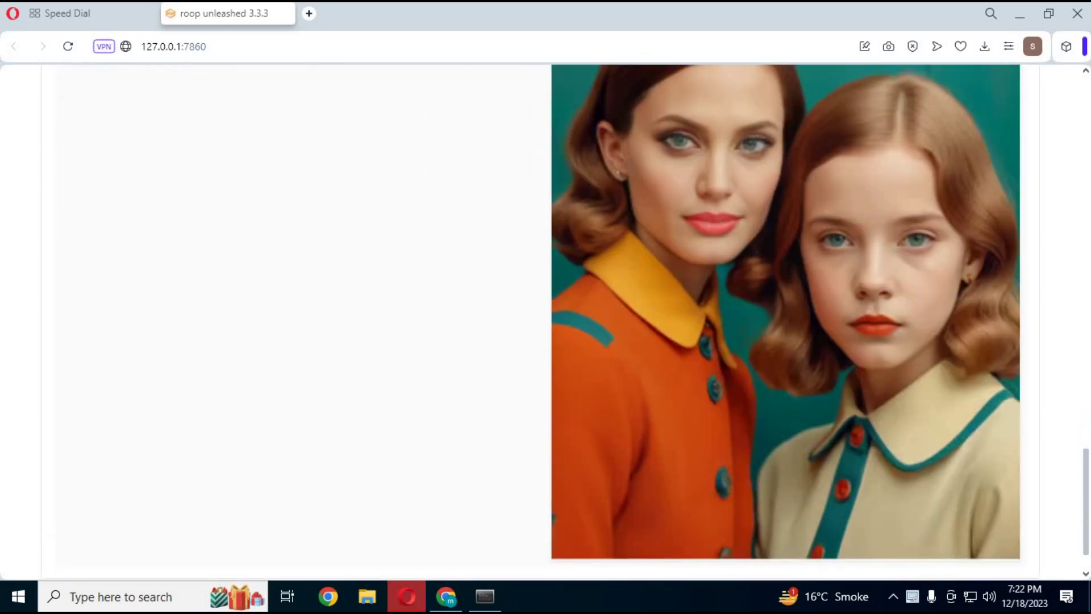
- Expand the Advanced Settings section with the face offset options
left_click_drag(1084, 501, 1077, 146)
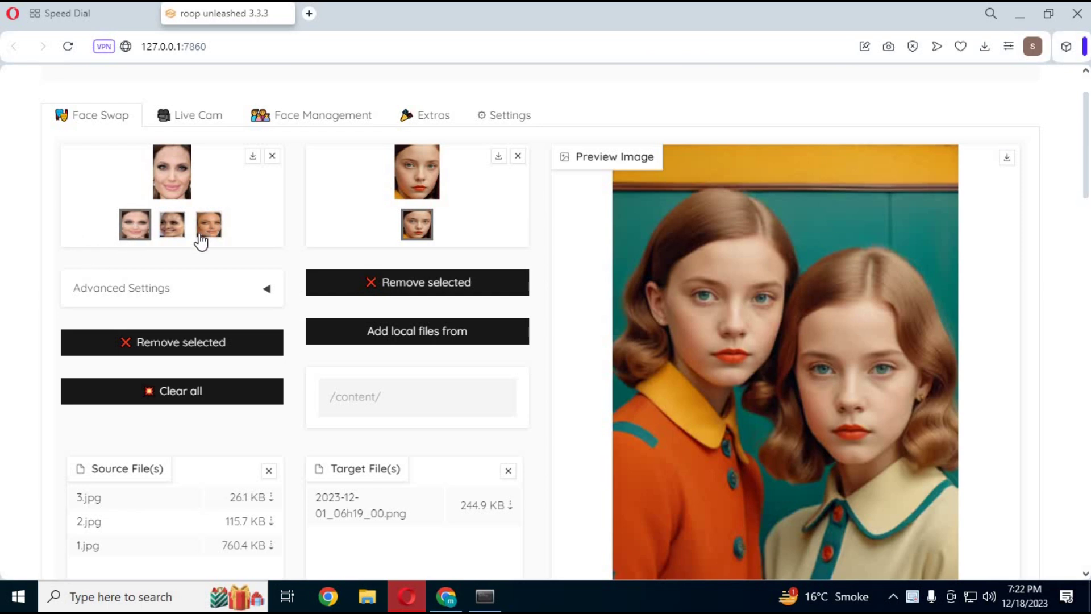
left_click(190, 290)
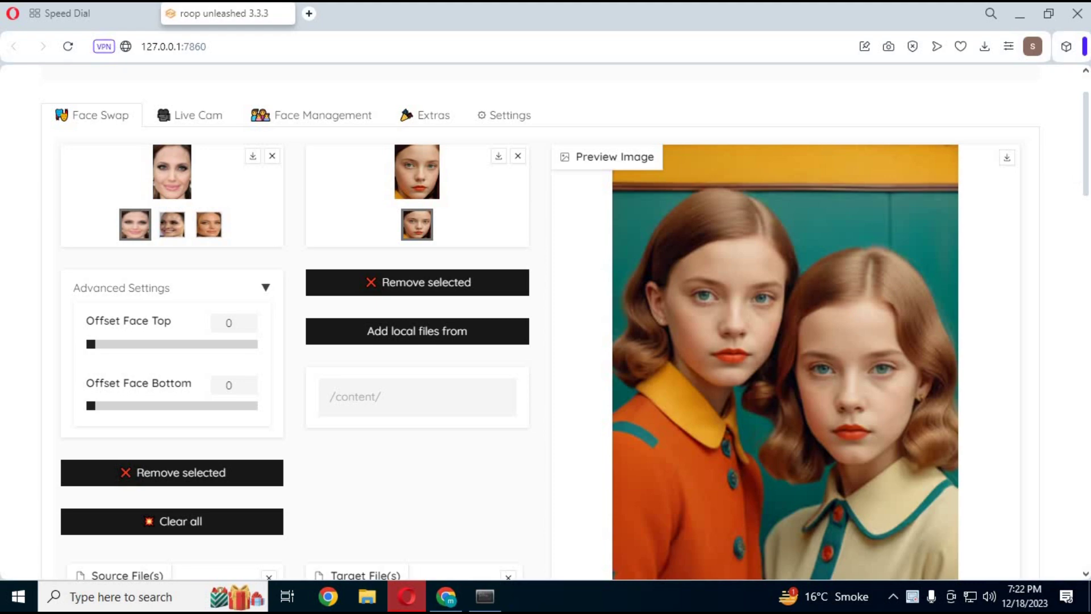
scroll(1083, 220, "down", 4)
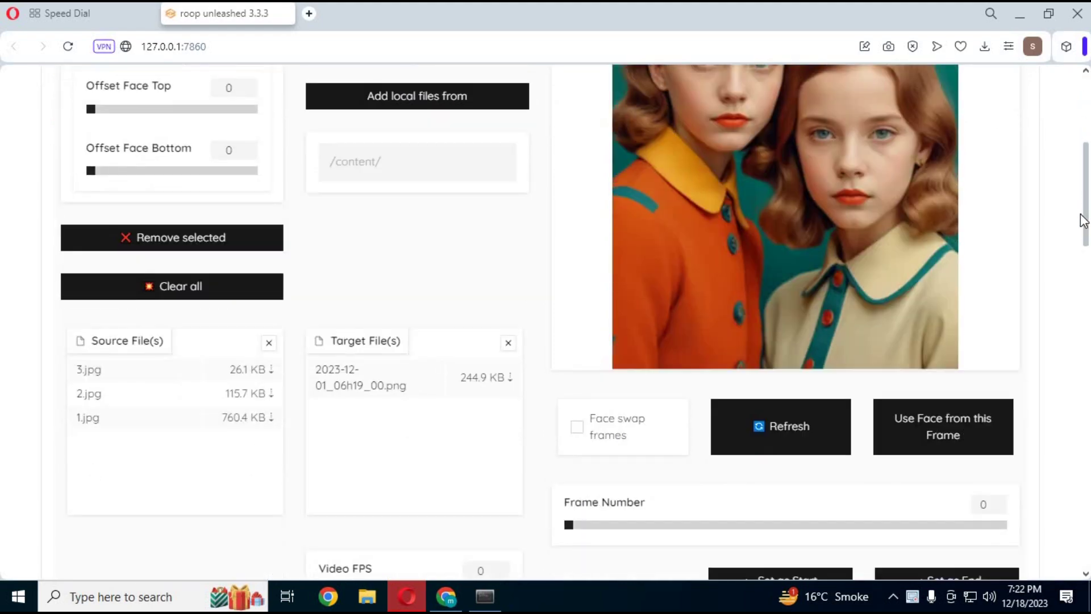
left_click_drag(1082, 220, 1083, 336)
- Review the face selection, post-processing and 'Action on no face detected' dropdowns without changing them
left_click(266, 408)
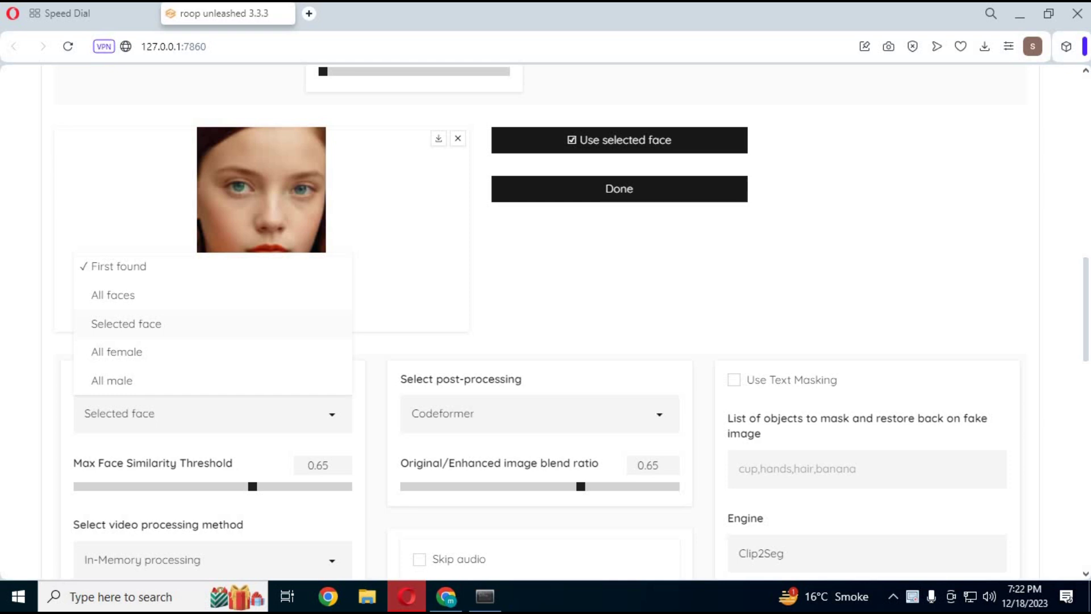
left_click(494, 414)
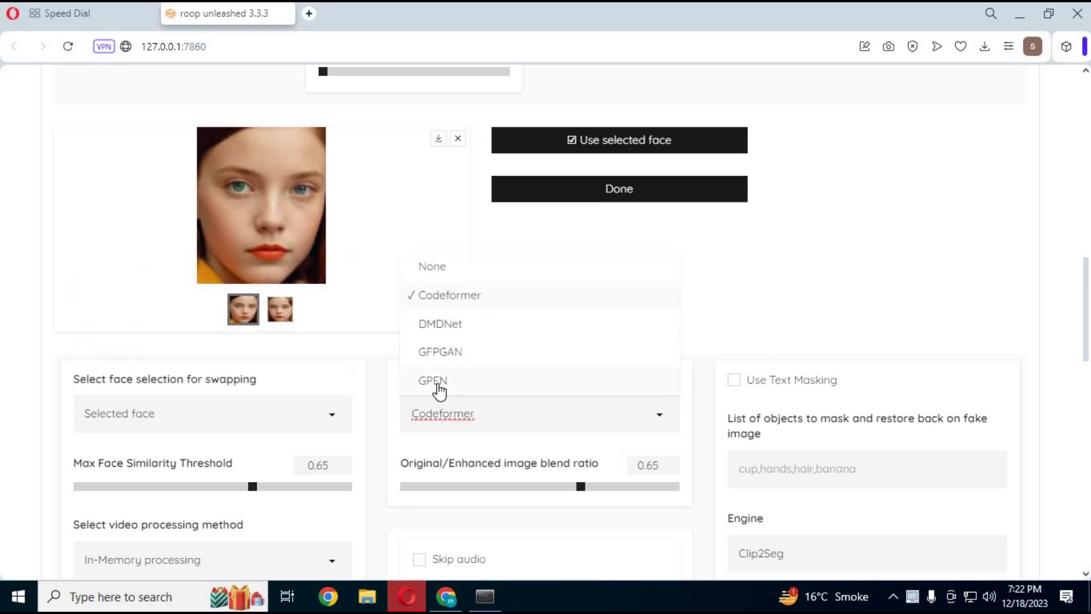
left_click_drag(1086, 318, 1086, 356)
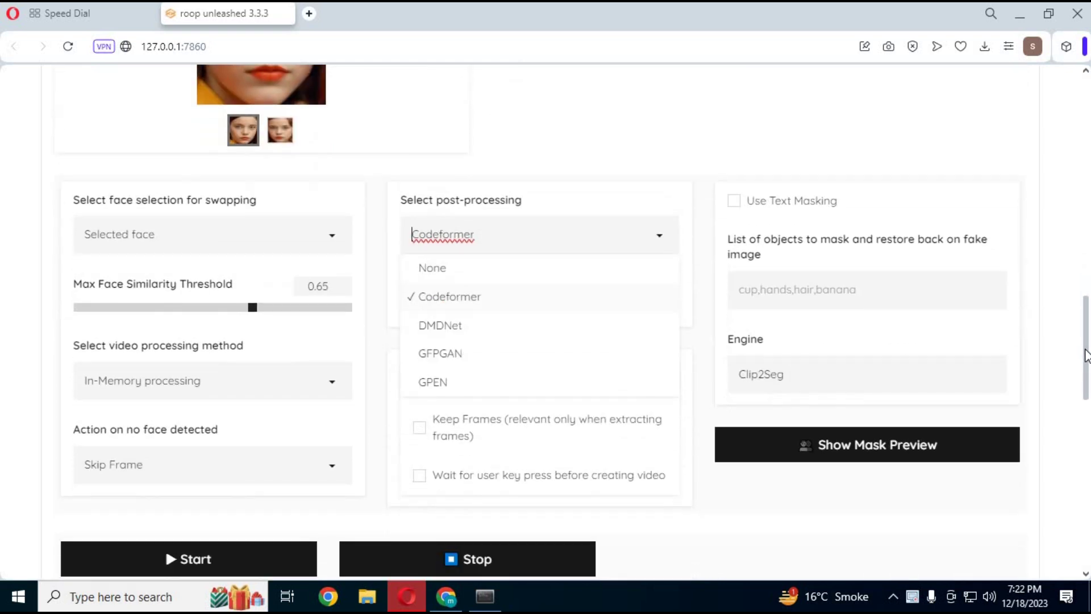
scroll(264, 407, "down", 3)
left_click(122, 304)
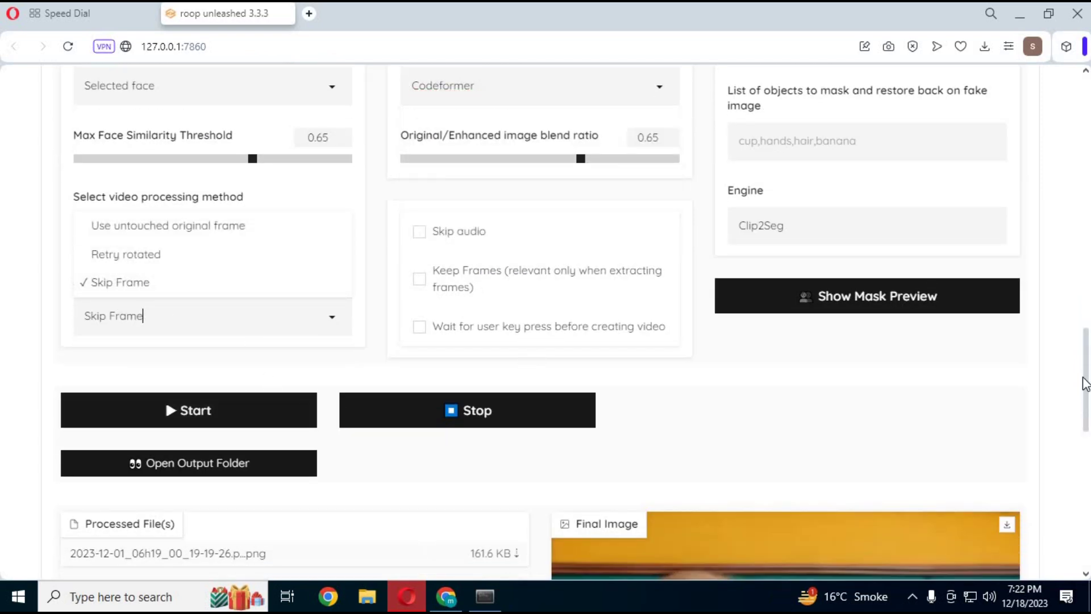
left_click_drag(1085, 384, 1086, 74)
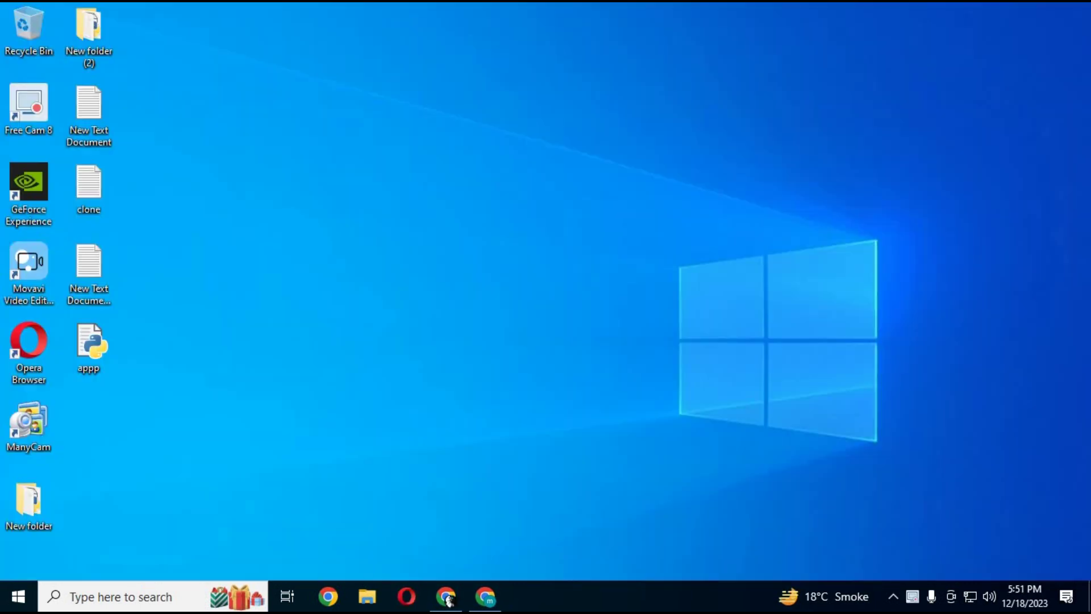
- Scroll through the roop-unchained README in Chrome and show the Code menu's Download ZIP option
left_click(486, 597)
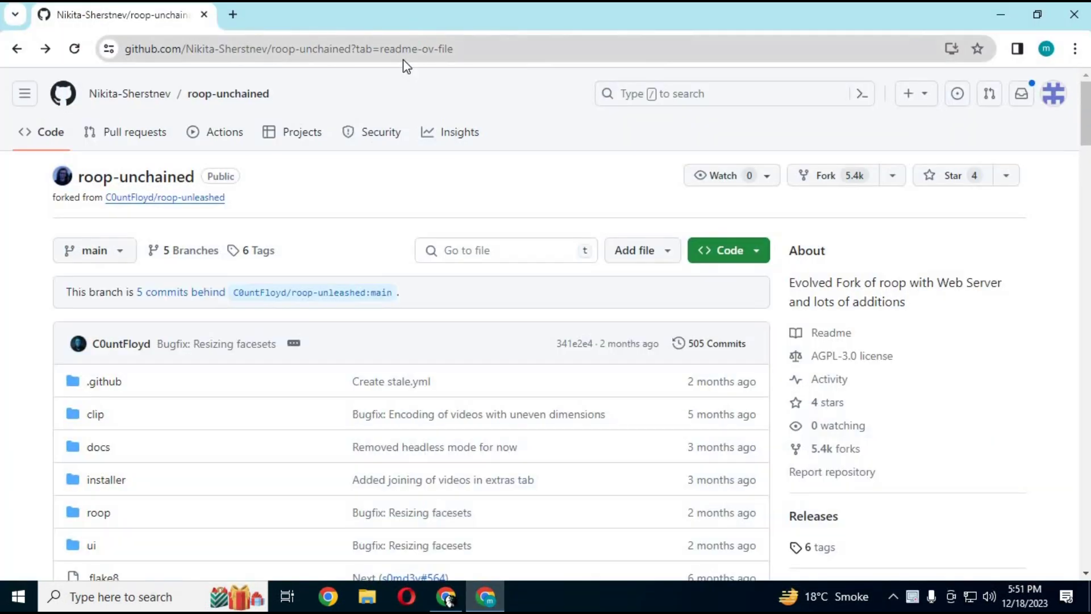
left_click(403, 59)
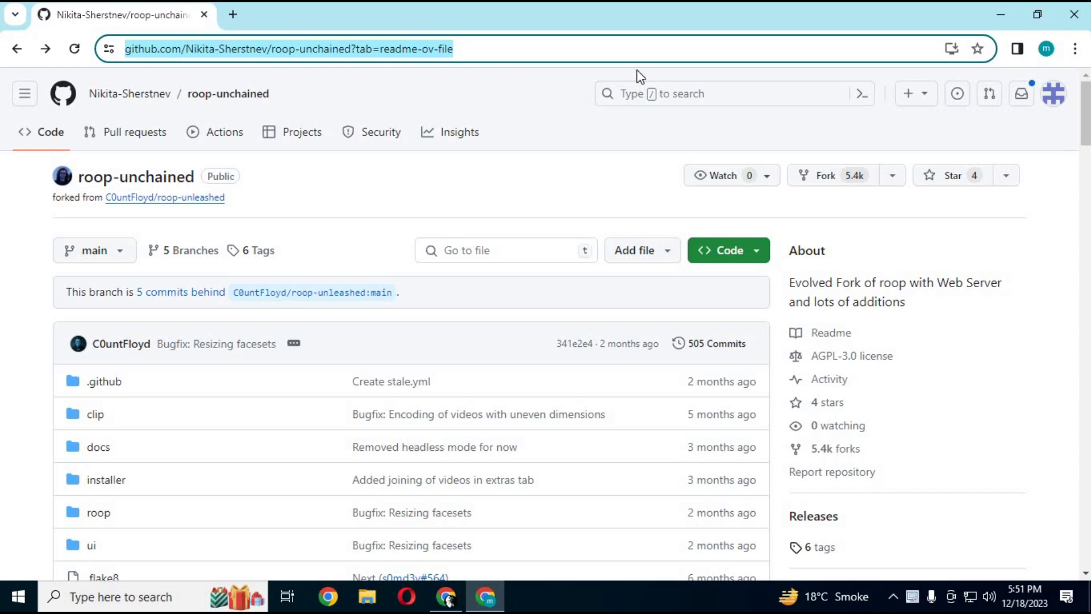
left_click_drag(1088, 119, 1085, 149)
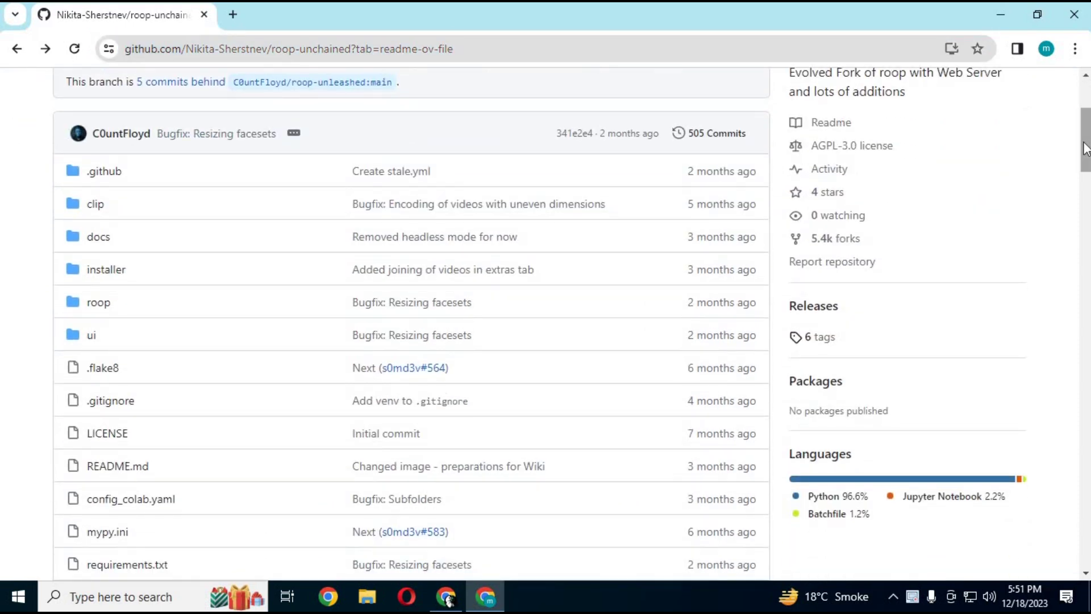
left_click_drag(1086, 149, 1084, 252)
left_click_drag(1084, 306, 1081, 352)
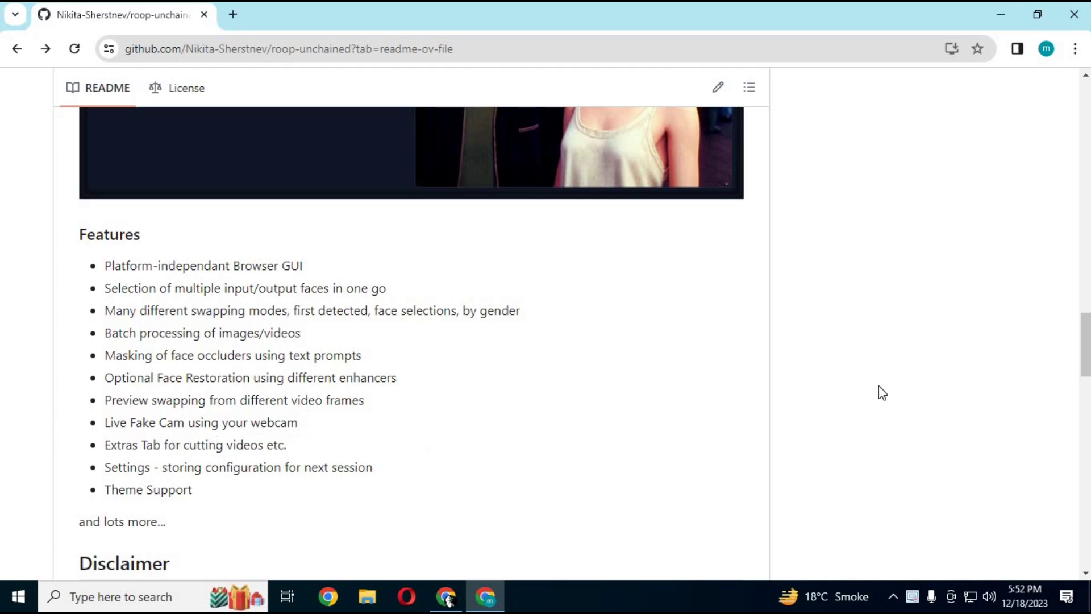
scroll(1084, 397, "down", 1)
scroll(1086, 413, "up", 15)
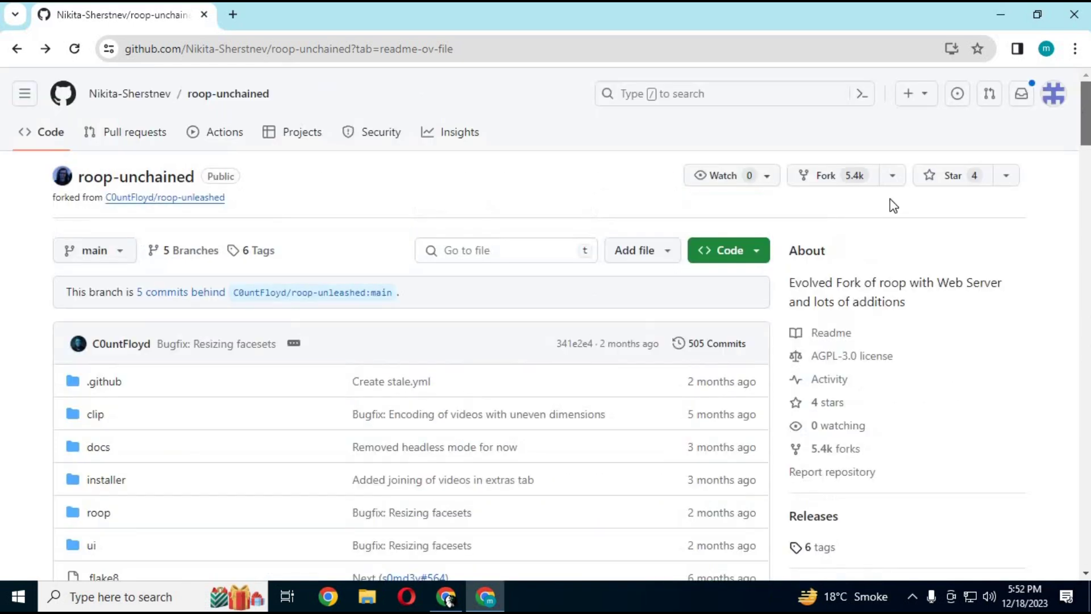
left_click(749, 261)
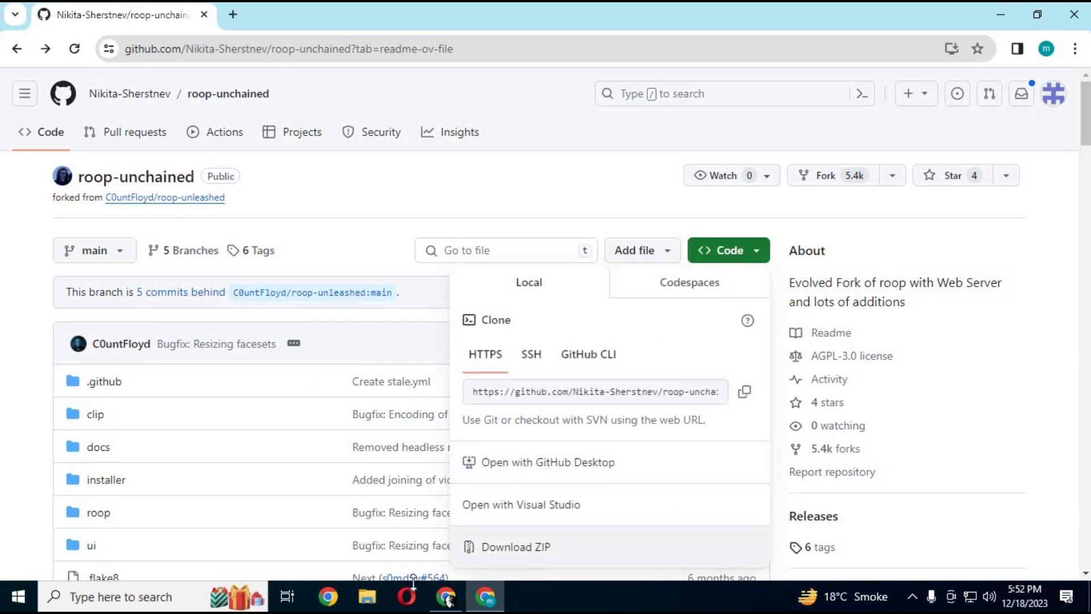
- Extract roop-unchained-main.zip in place and open the extracted roop-unchained-main folder
left_click(368, 600)
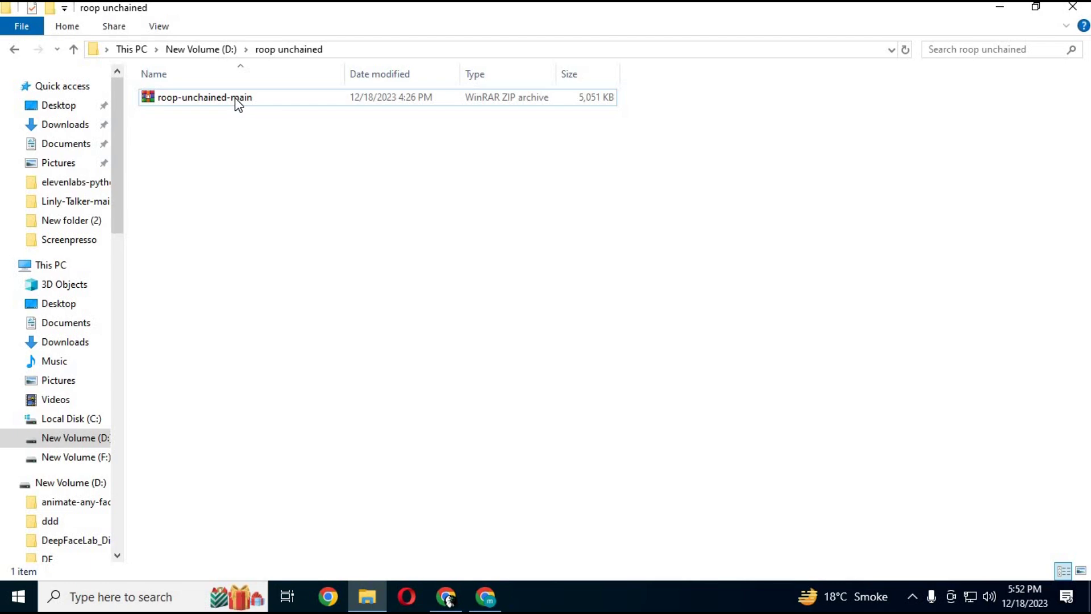
right_click(237, 102)
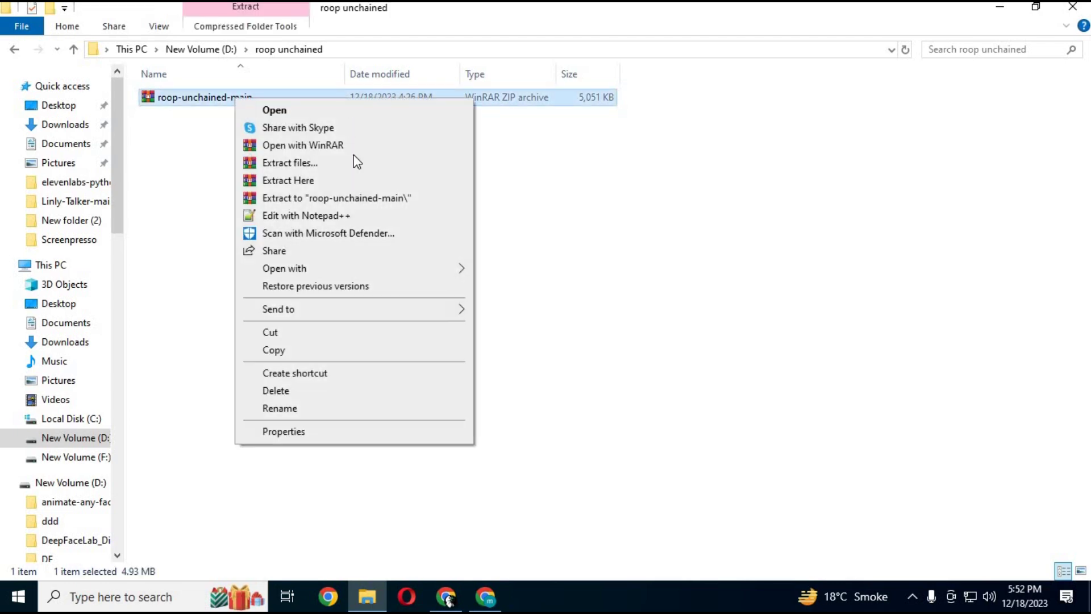
left_click(162, 194)
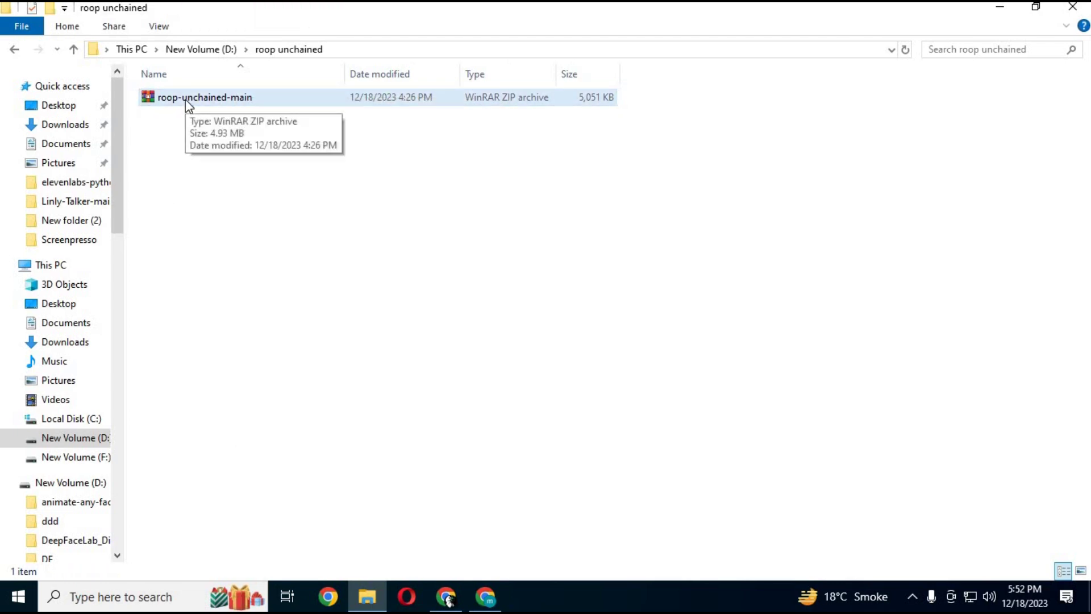
right_click(186, 101)
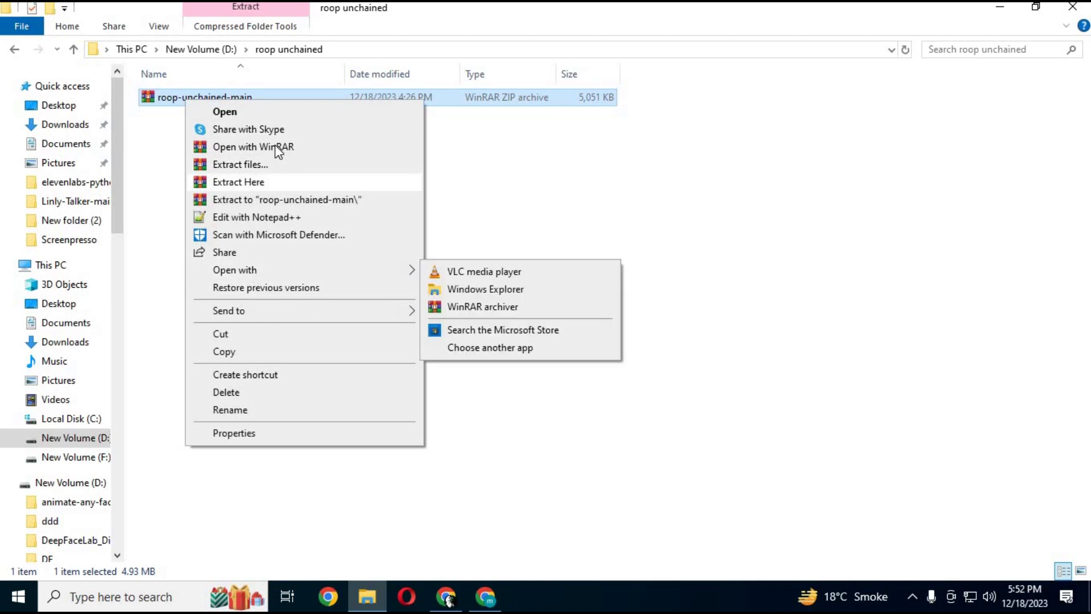
left_click(261, 182)
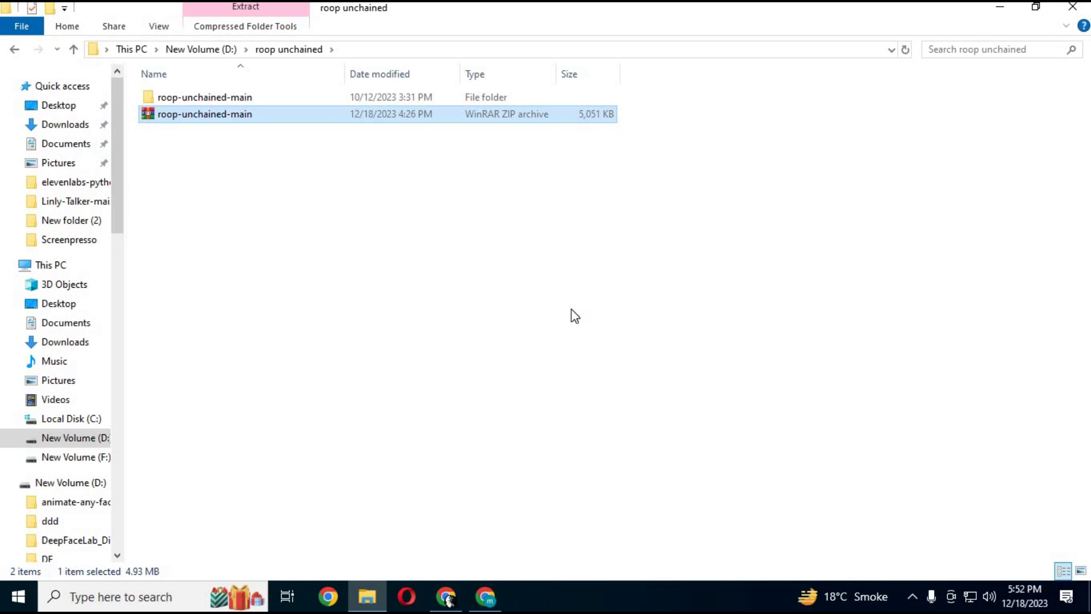
double_click(168, 98)
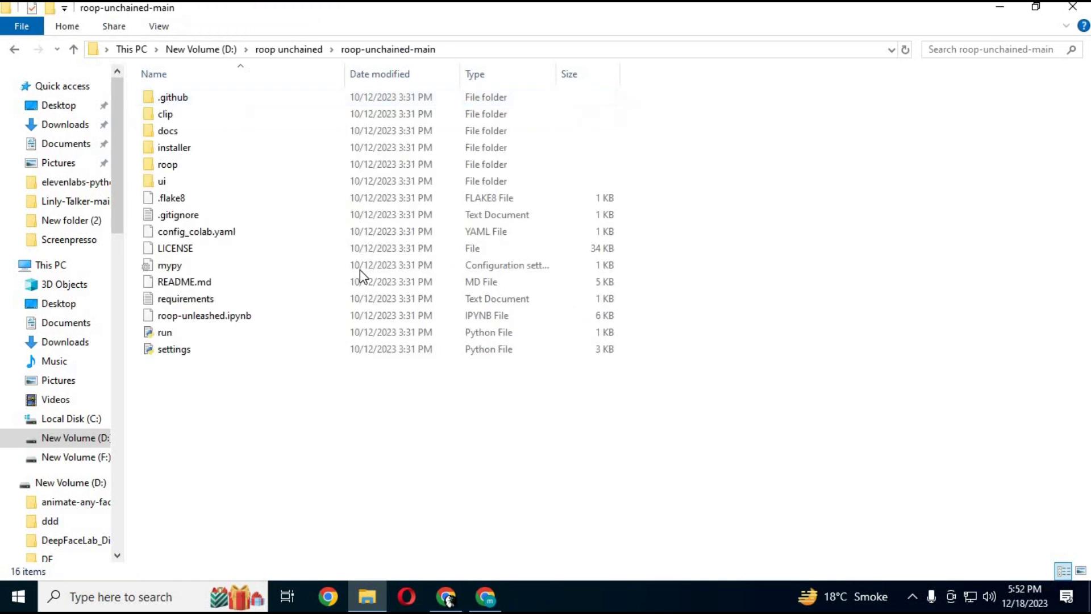
- Launch Anaconda Prompt as administrator from Windows search
left_click(145, 594)
type("ana")
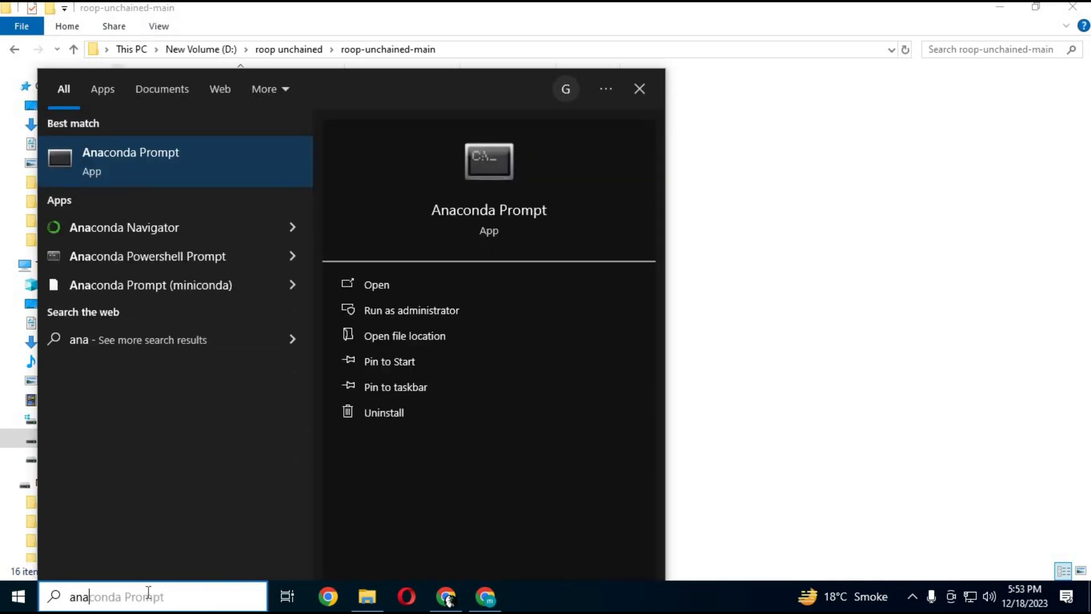
left_click(398, 309)
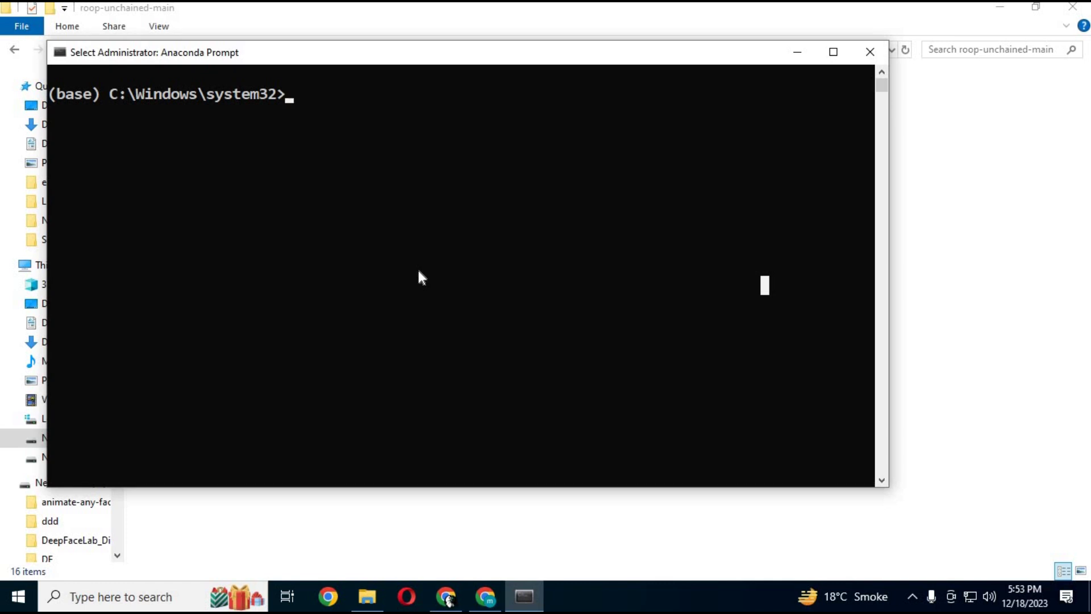
- Switch the prompt to drive D and copy the project folder path from Explorer
type("d")
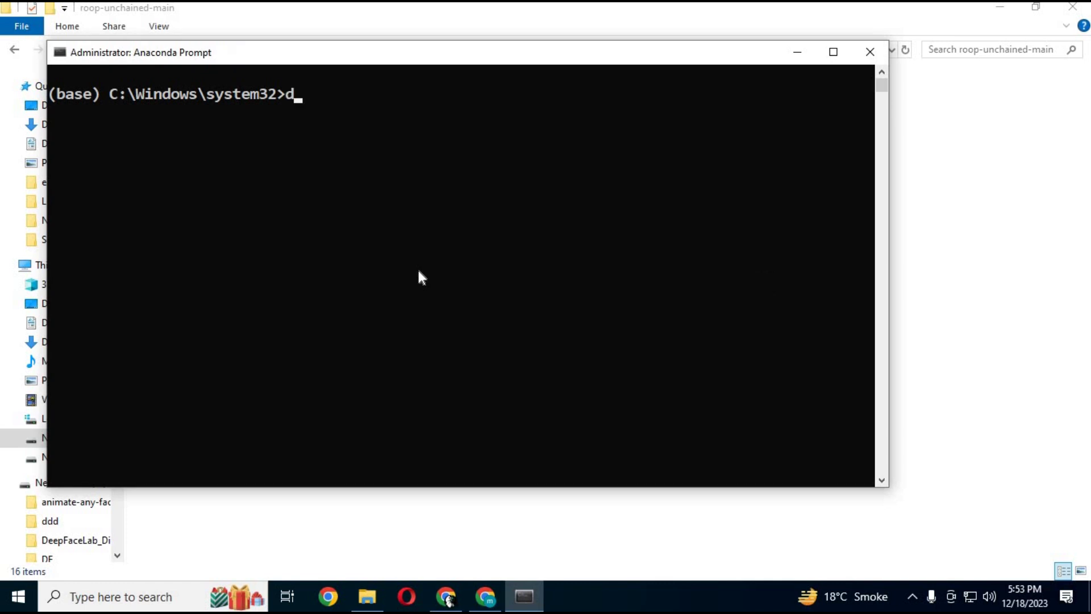
type(":,")
key("Return")
type("cd")
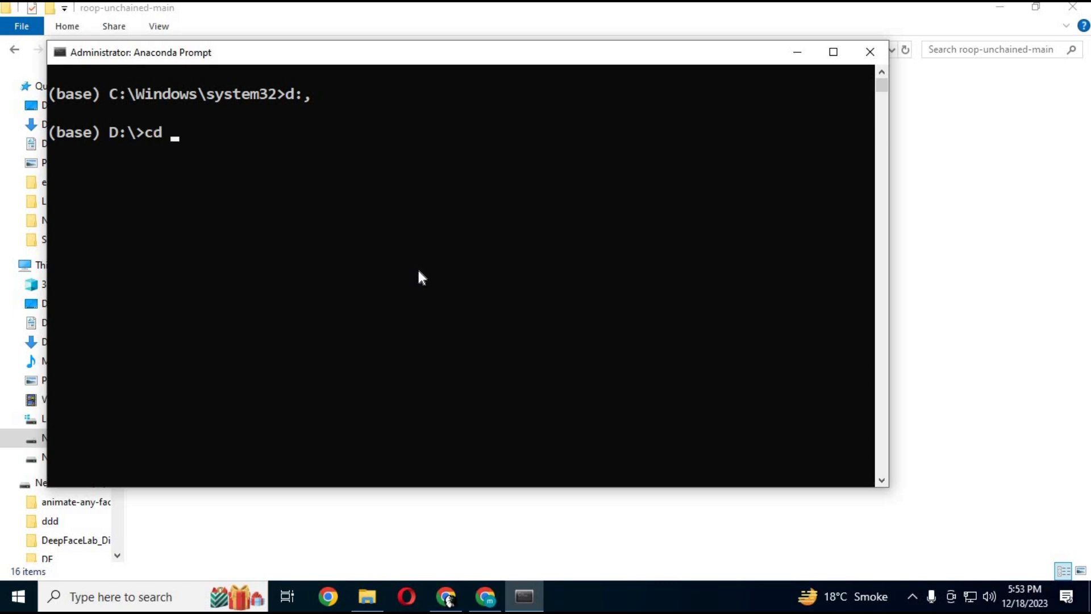
key("alt+Tab")
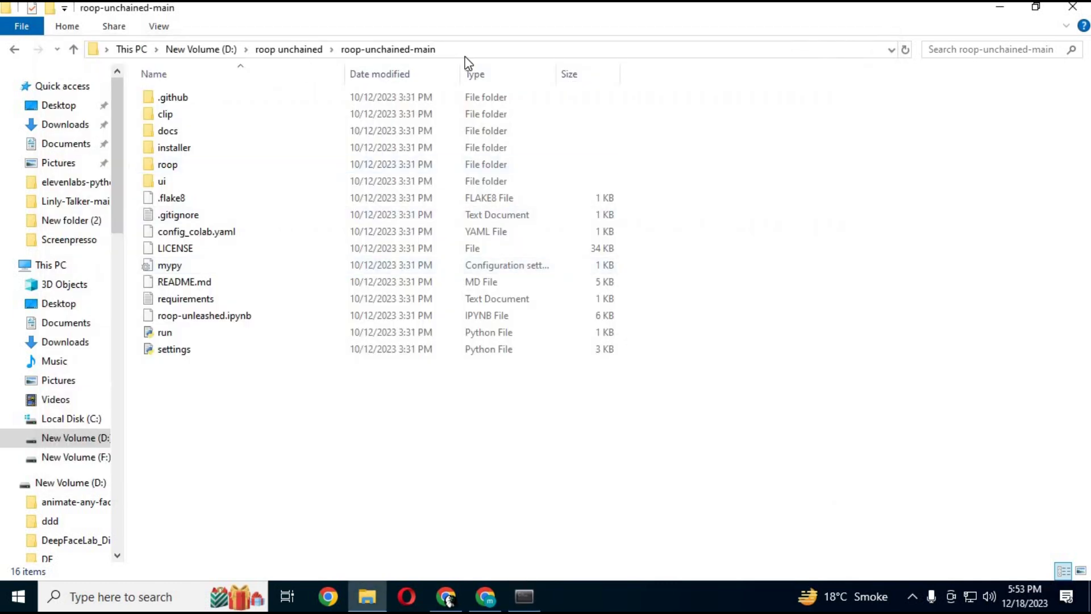
left_click(468, 53)
right_click(265, 53)
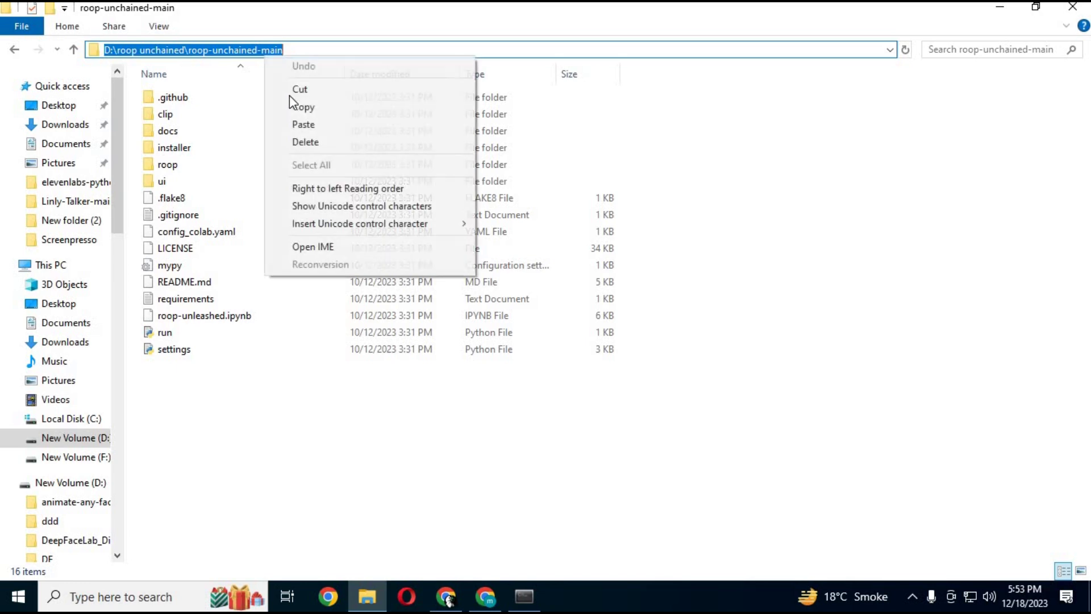
left_click(301, 109)
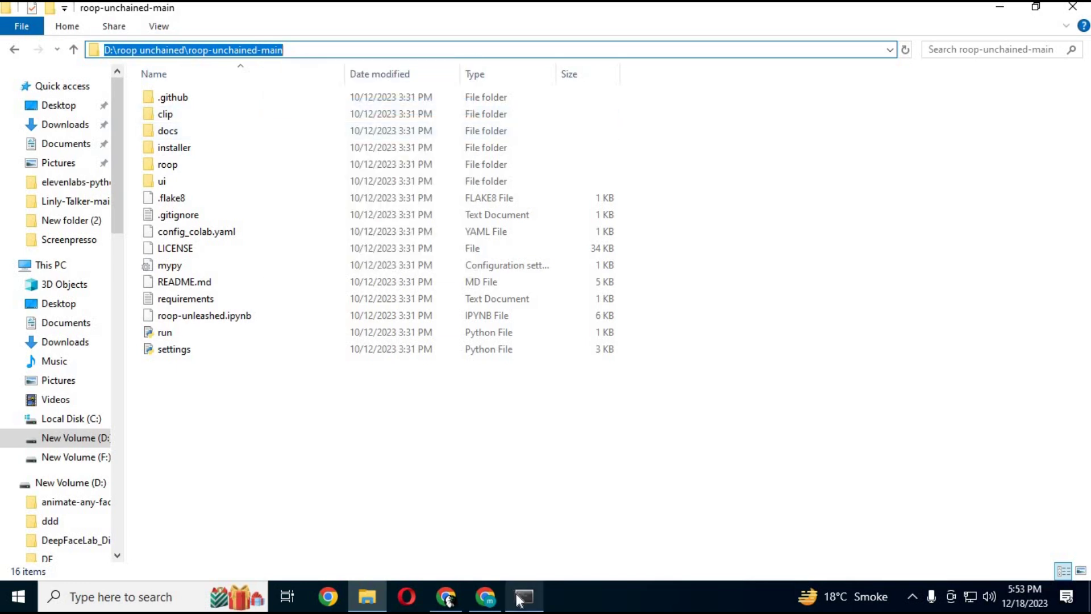
- Change directory to D:\roop unchained\roop-unchained-main and type conda create -n roop python=3.10
key("alt+Tab")
key("ctrl+v")
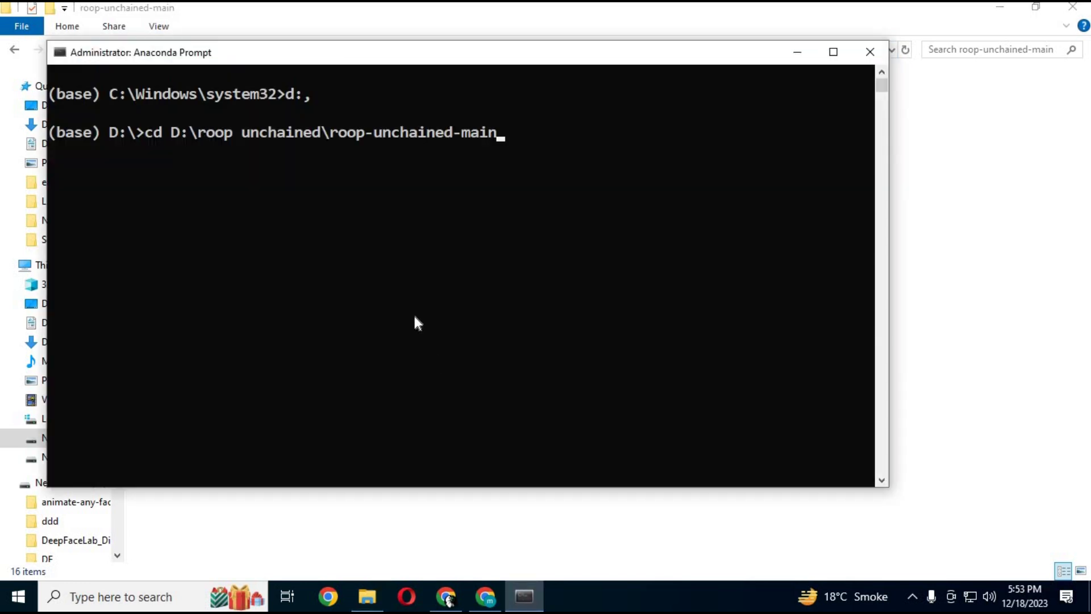
key("Return")
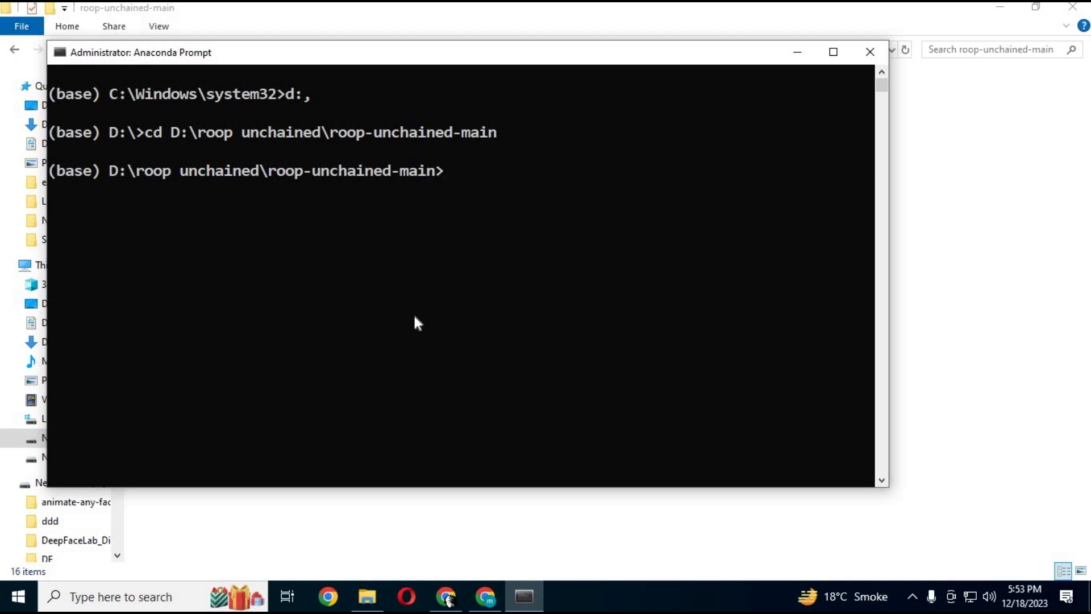
type("conda create")
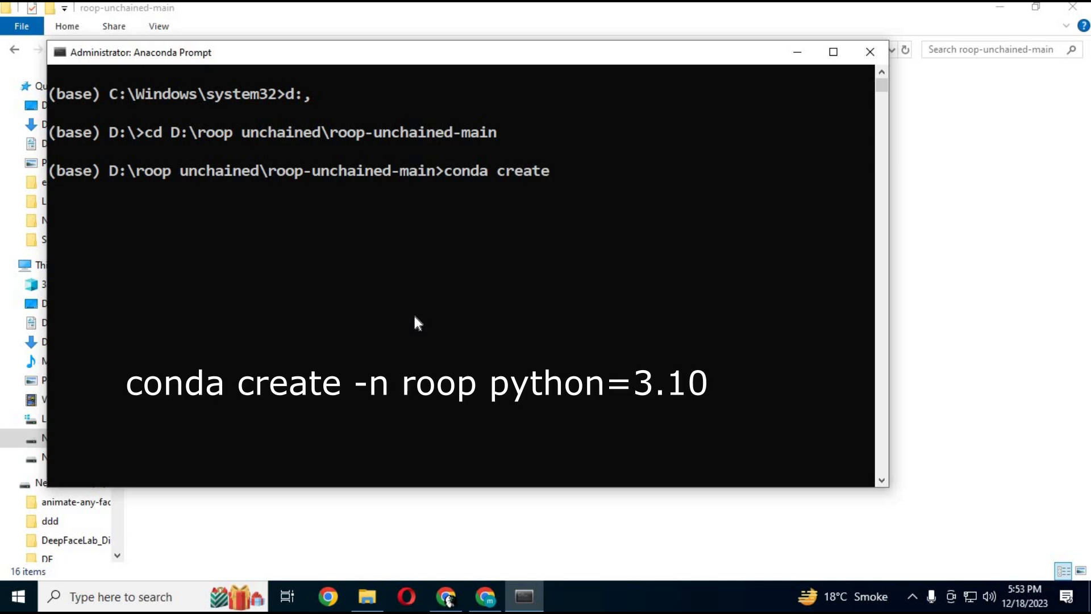
type(" -n roop p")
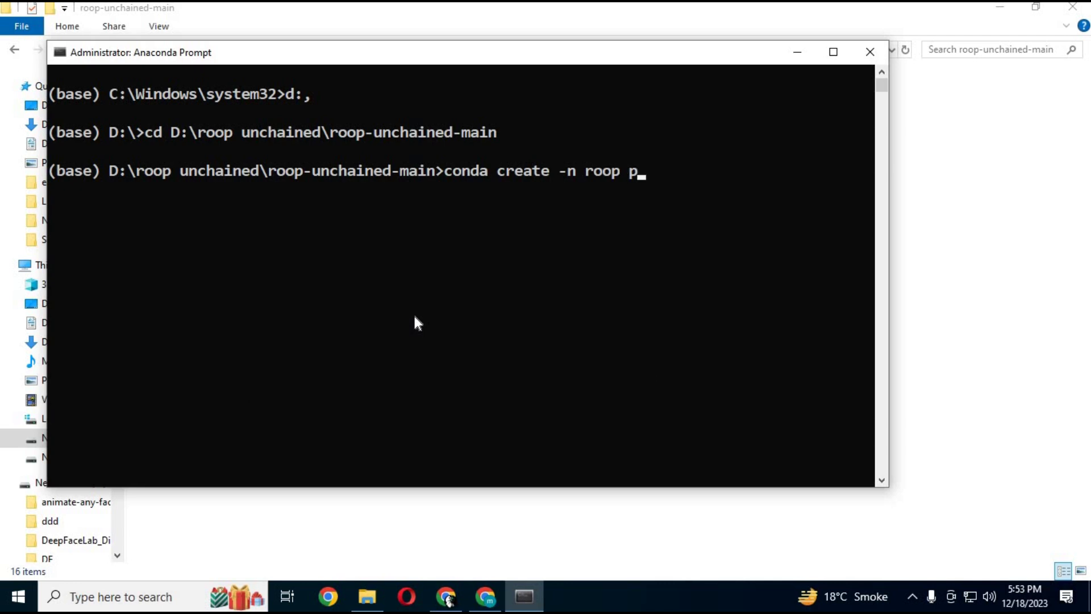
type("ython=3.10")
- Create the roop environment with Python 3.10, confirming with y, then run conda activate roop
key("Return")
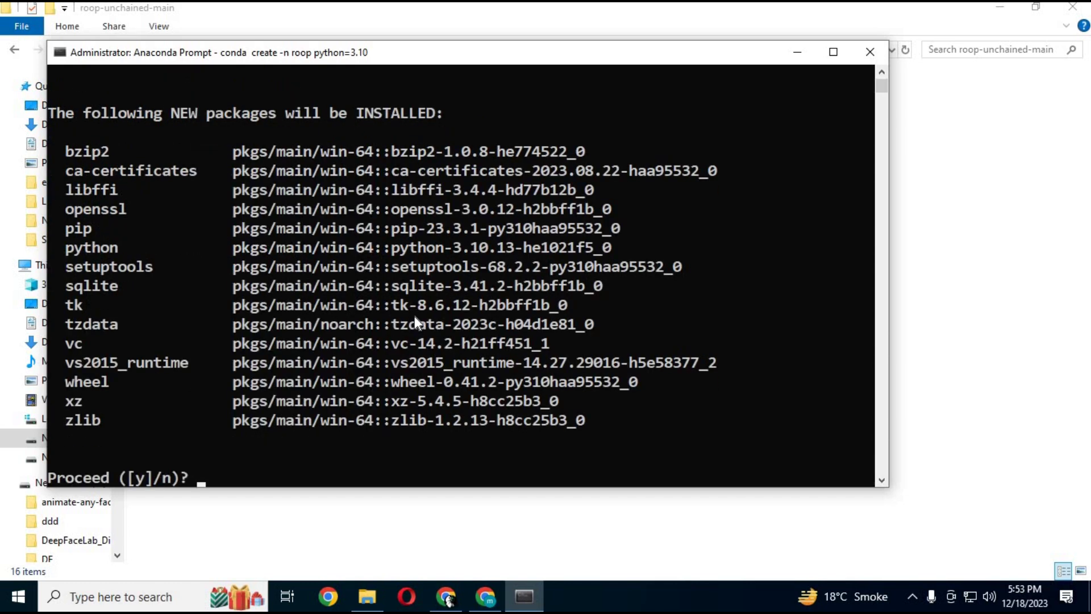
type("y")
key("Return")
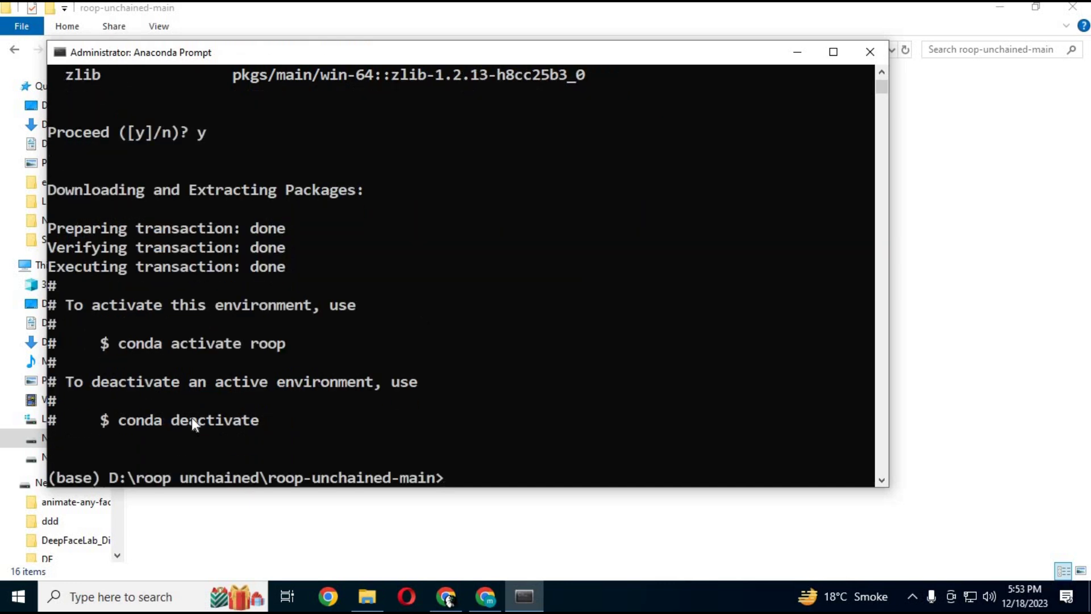
type("conda")
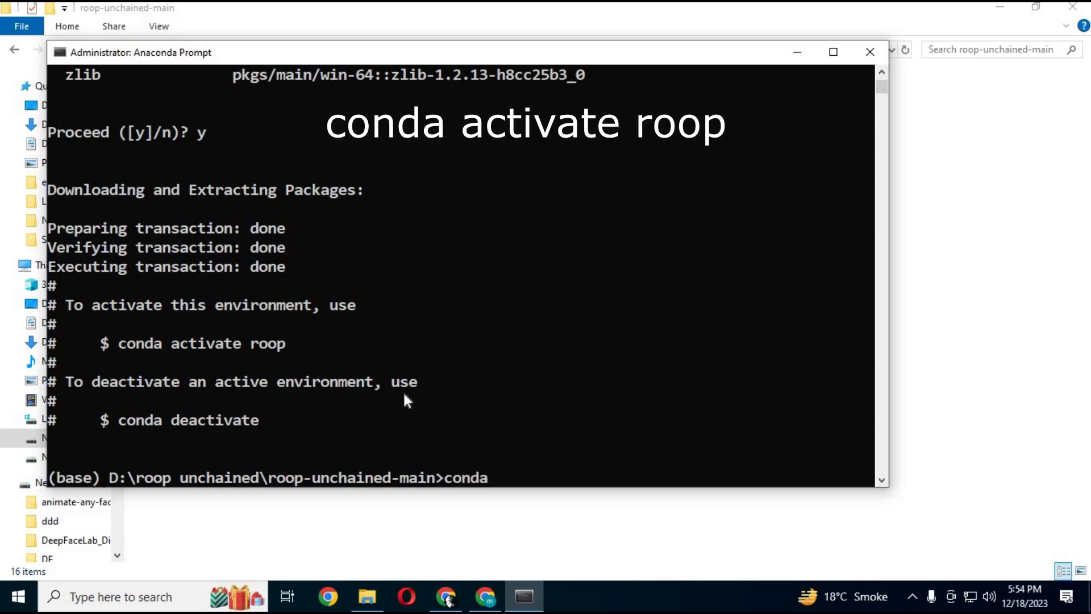
type(" activate roop")
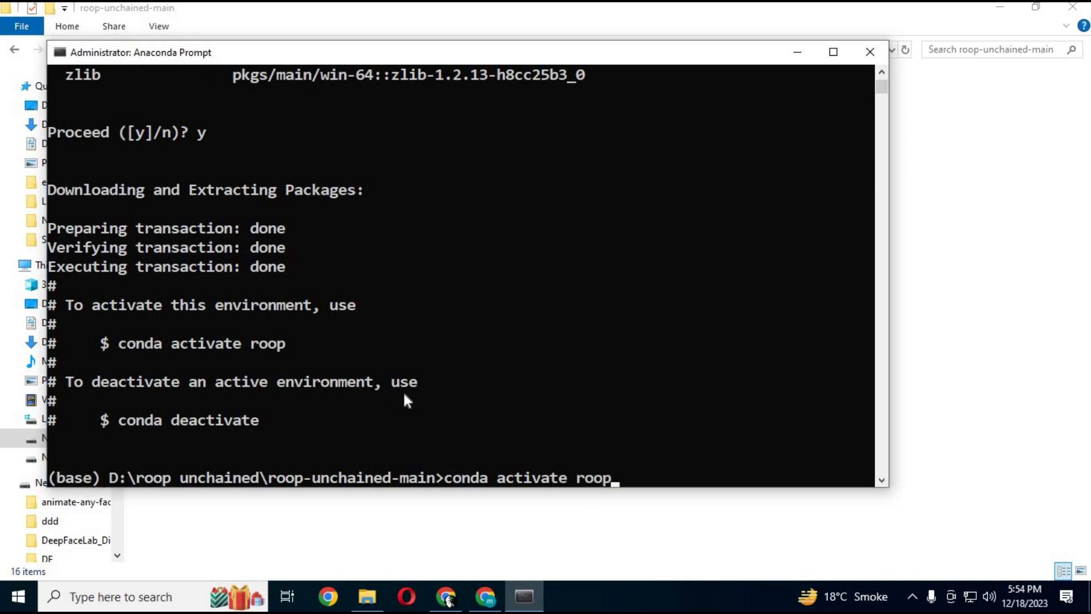
key("Return")
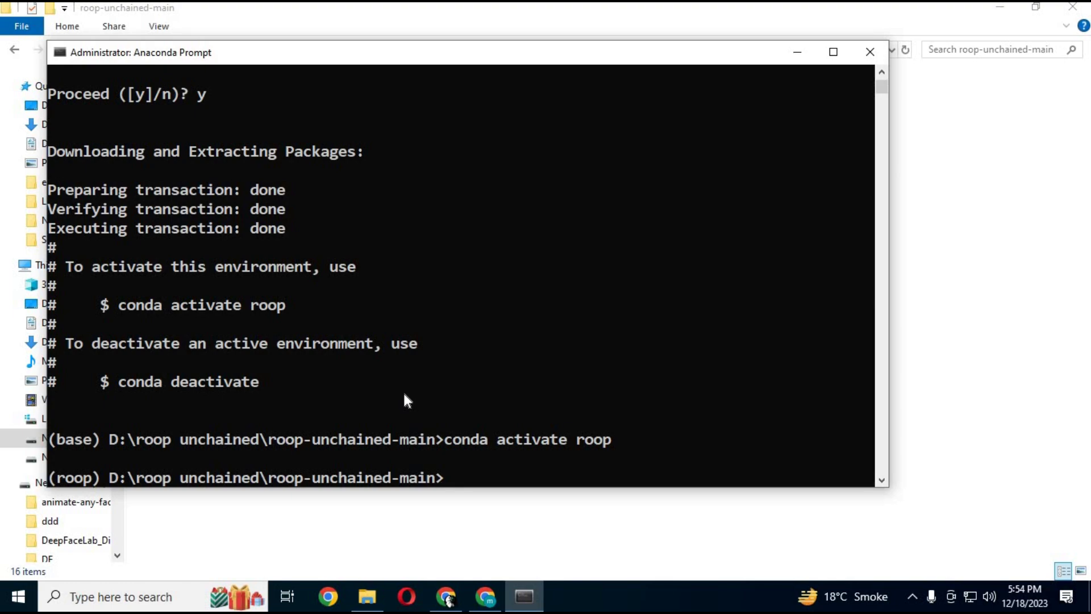
- Copy the 'pip install -r requirements.txt' line from the README's Installation section
left_click(486, 597)
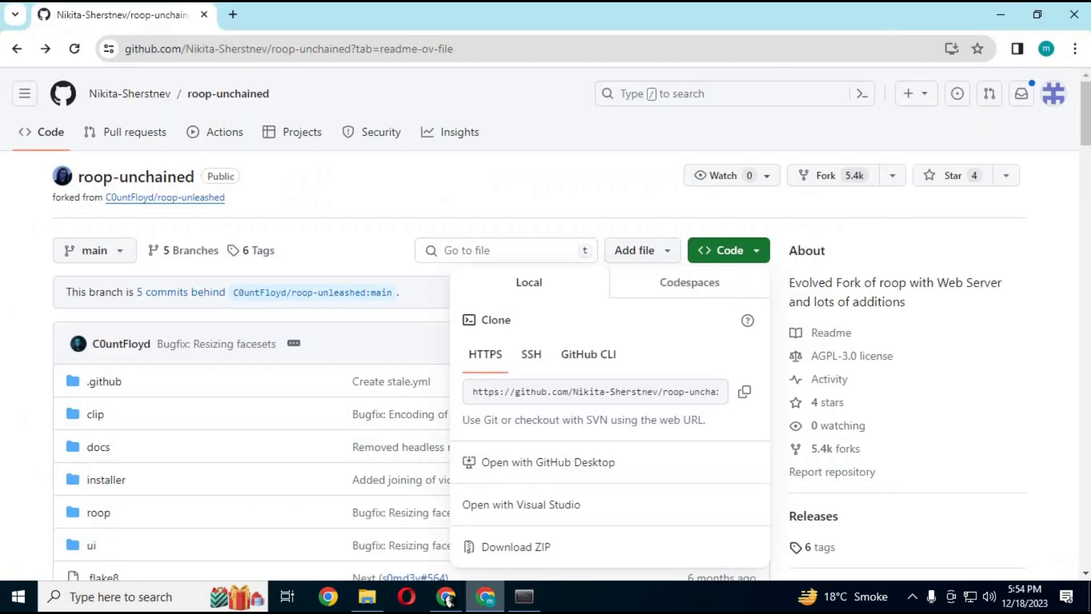
left_click_drag(1084, 101, 1084, 213)
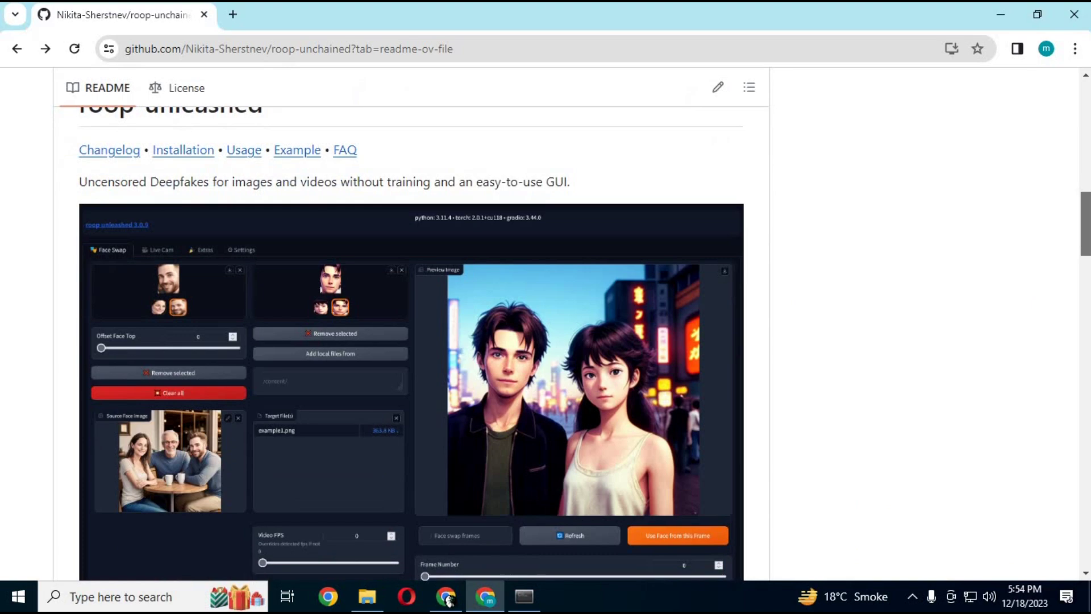
scroll(397, 341, "down", 15)
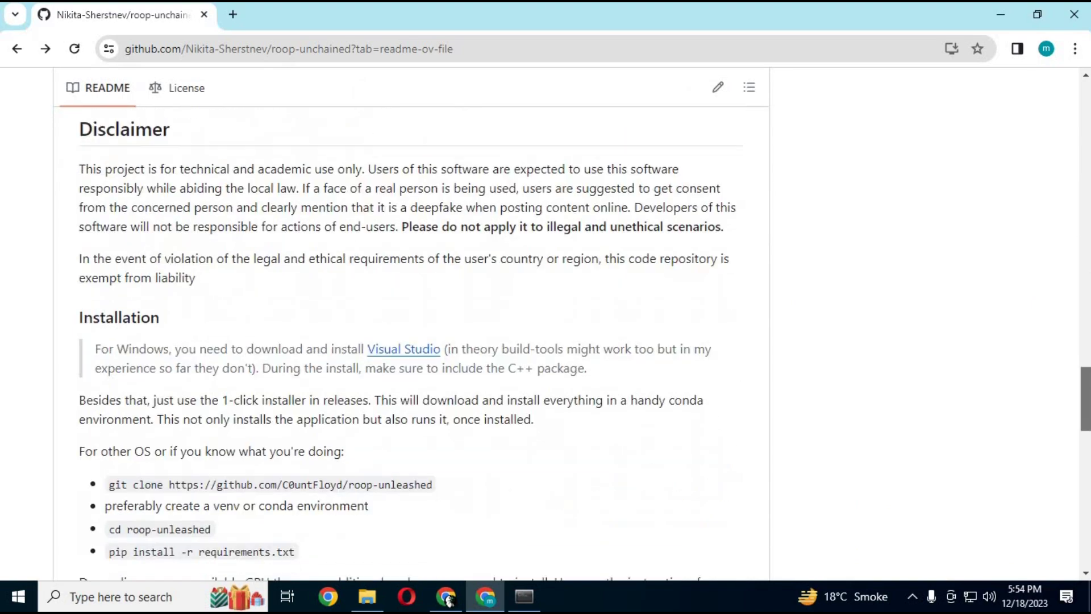
scroll(935, 358, "down", 1)
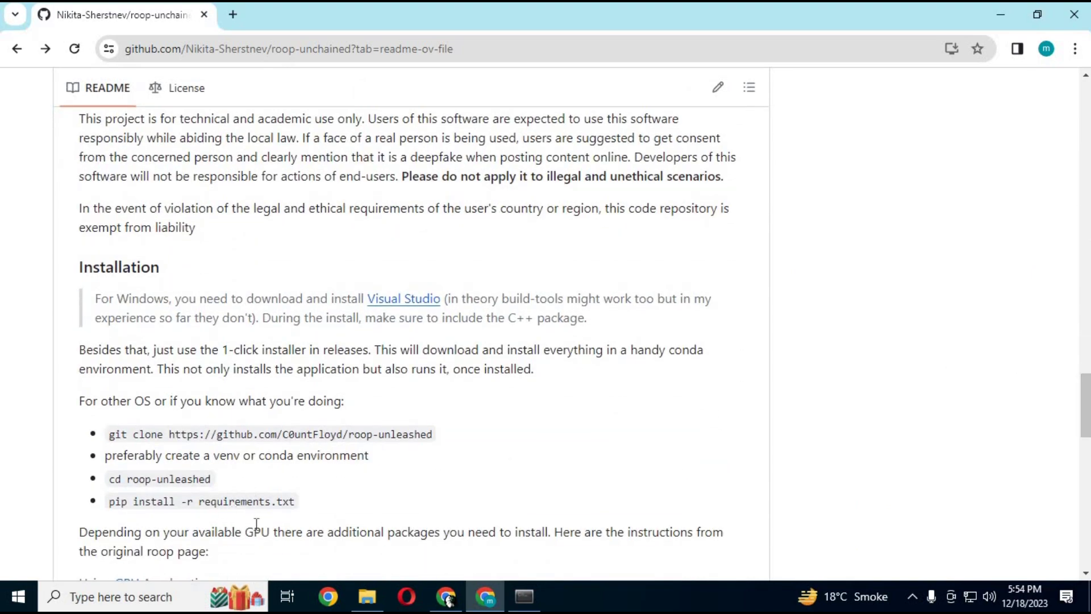
left_click_drag(302, 505, 100, 503)
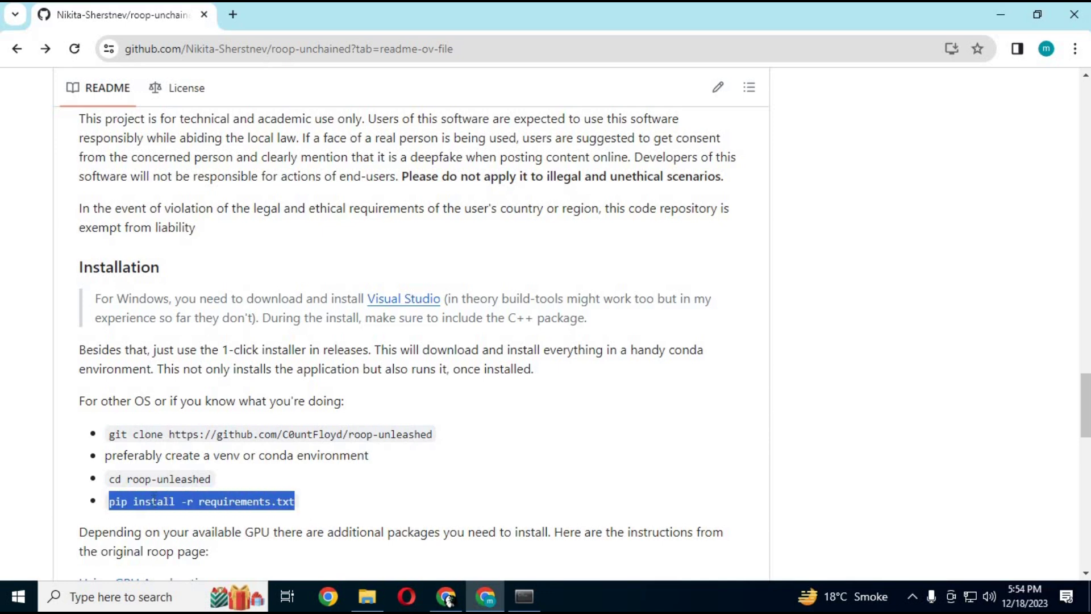
right_click(158, 493)
left_click(212, 331)
left_click(524, 596)
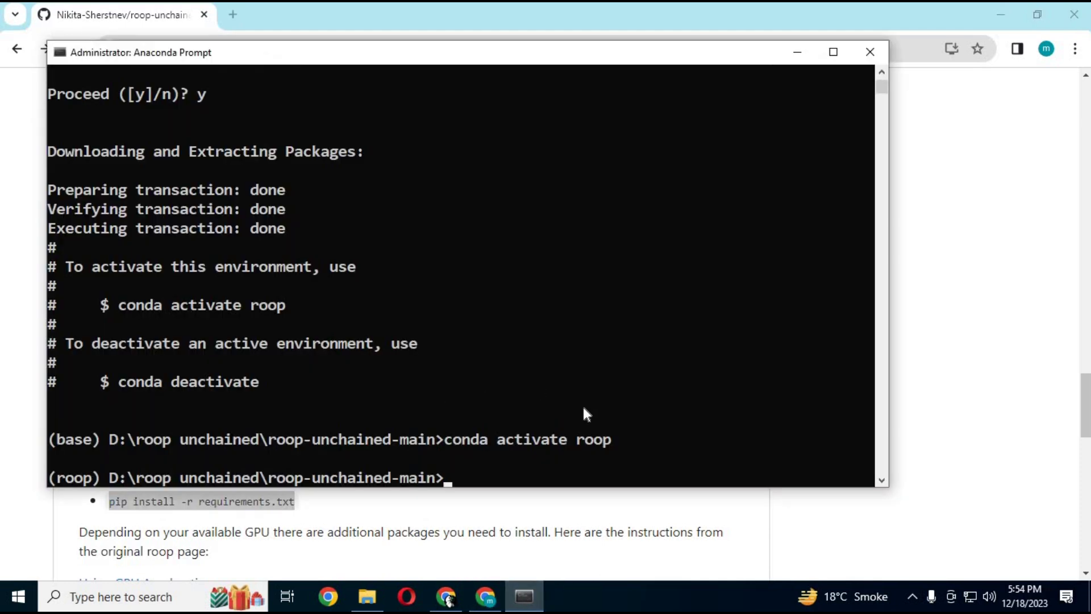
- Run pip install -r requirements.txt, then launch the app with python run.py
right_click(640, 478)
key("Return")
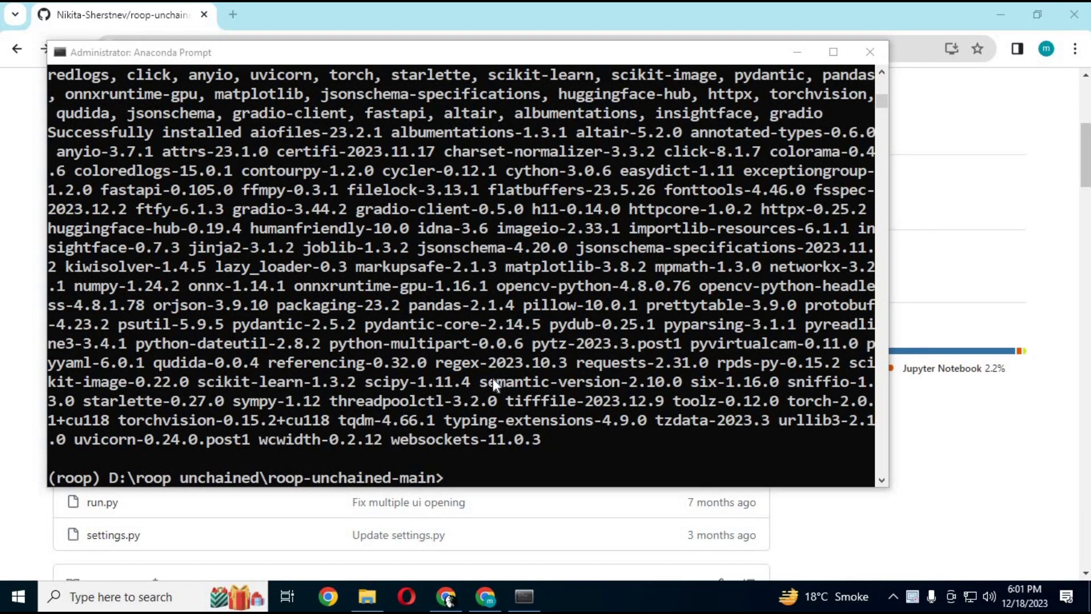
left_click(508, 480)
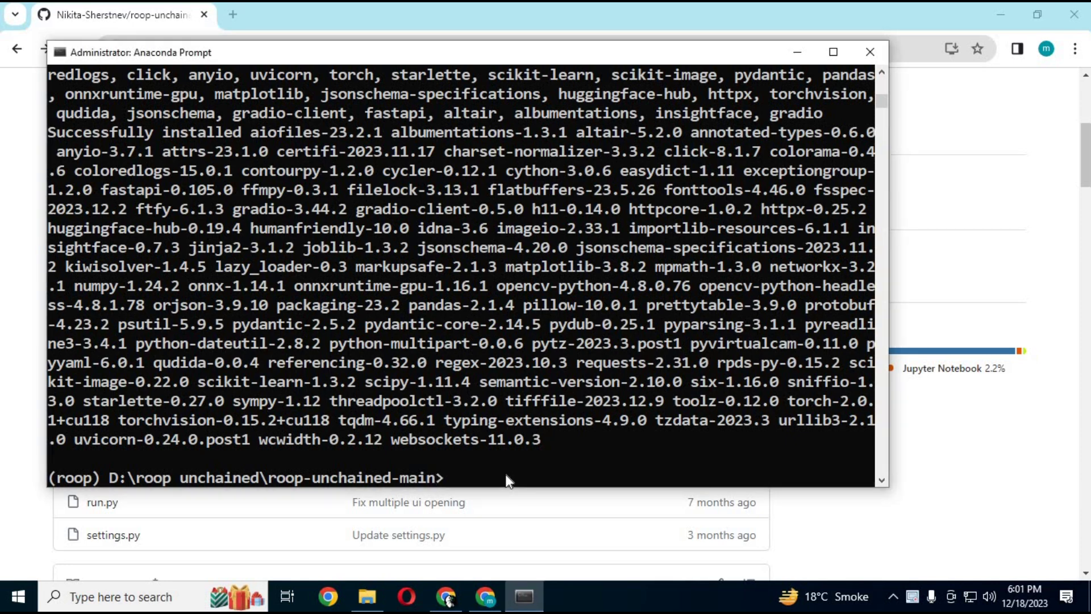
type("python")
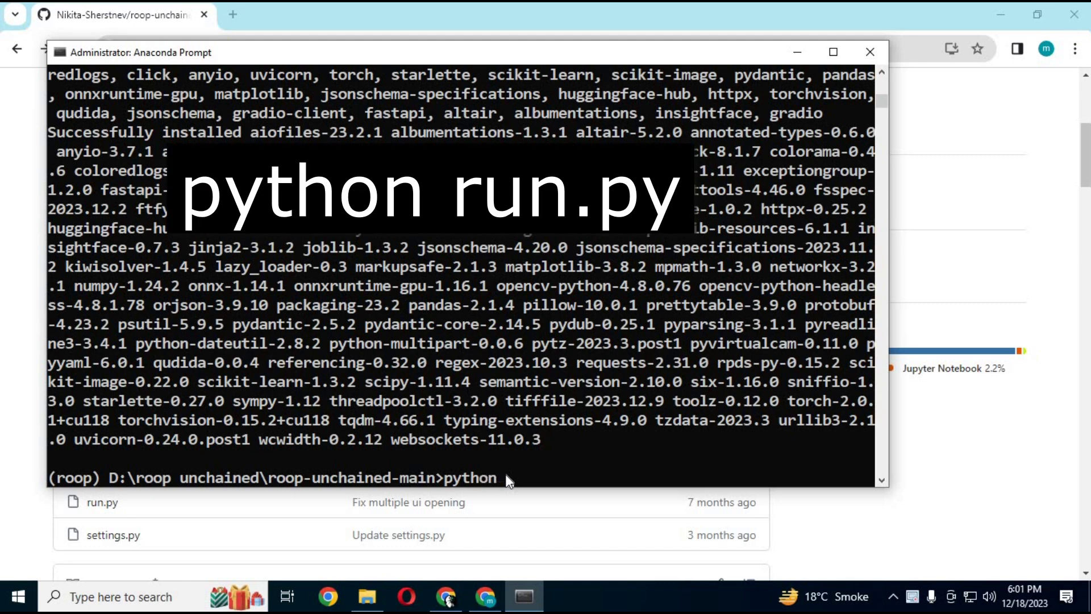
type("run.py")
key("Return")
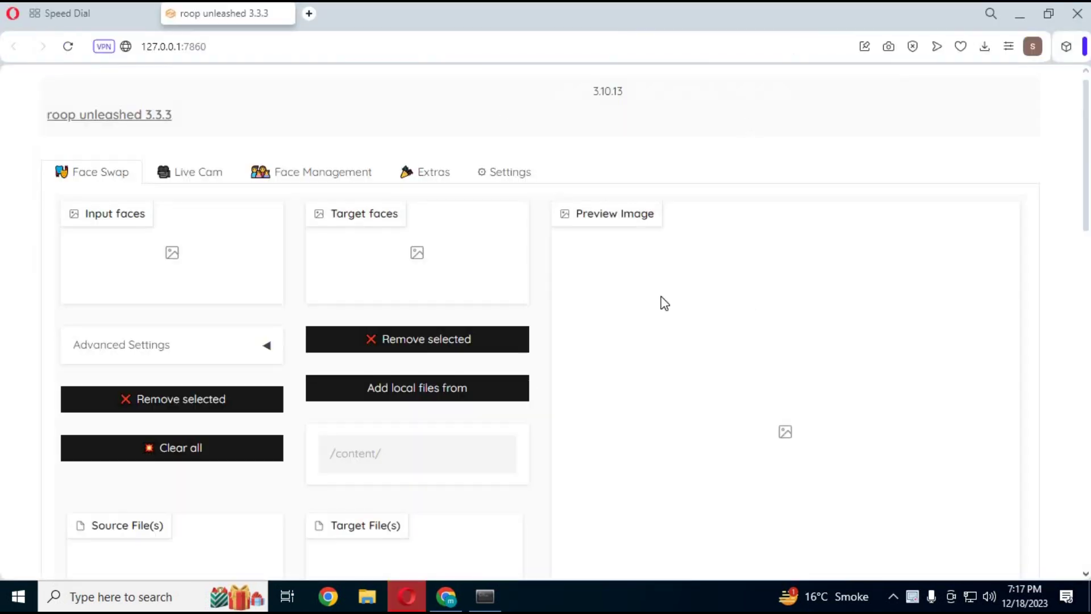
- Upload 3.jpg, 2.jpg and 1.jpg from Downloads as Source File(s)
left_click_drag(1086, 198, 1087, 85)
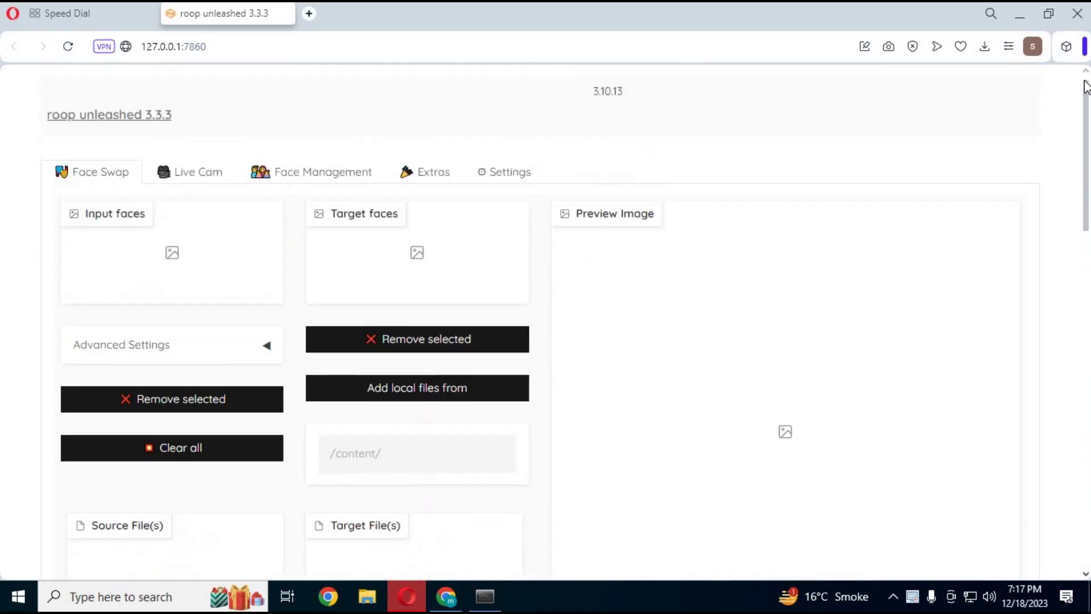
scroll(1089, 211, "down", 2)
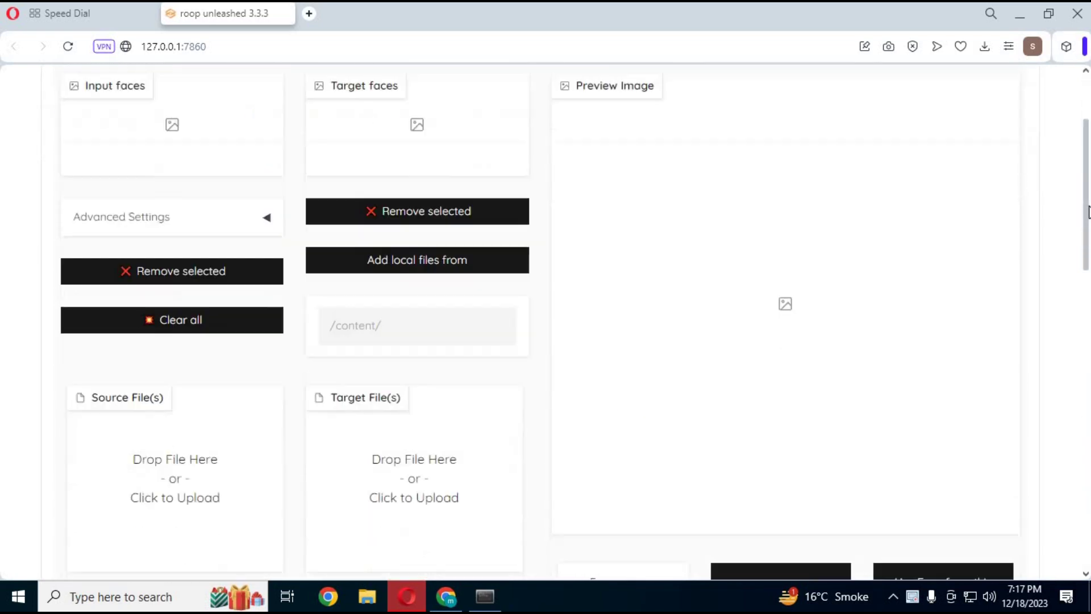
scroll(1088, 212, "down", 1)
left_click(278, 451)
left_click_drag(442, 193, 152, 147)
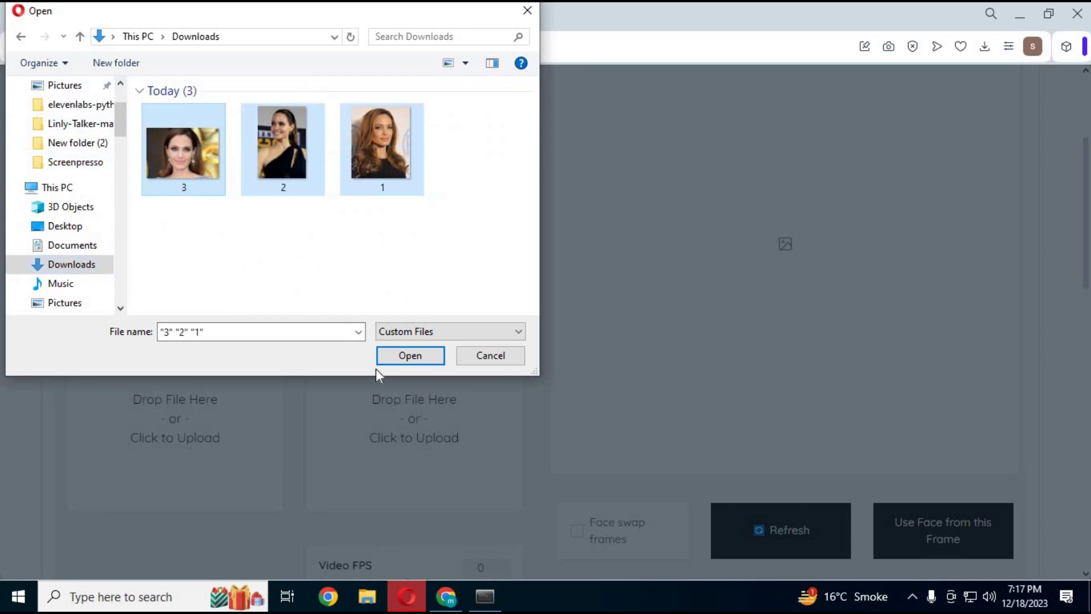
left_click(410, 357)
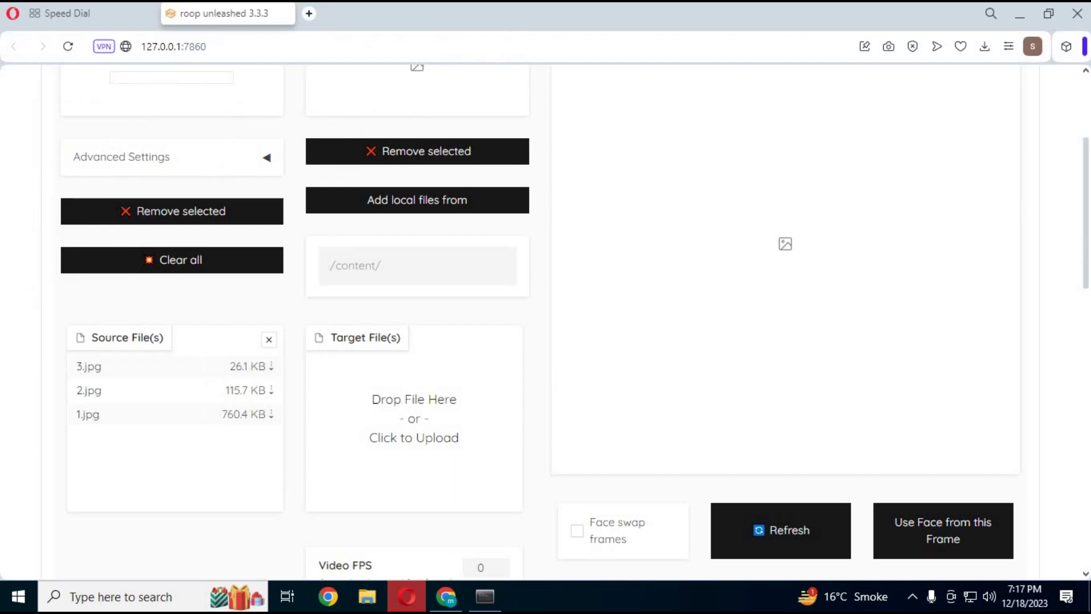
scroll(1084, 149, "up", 3)
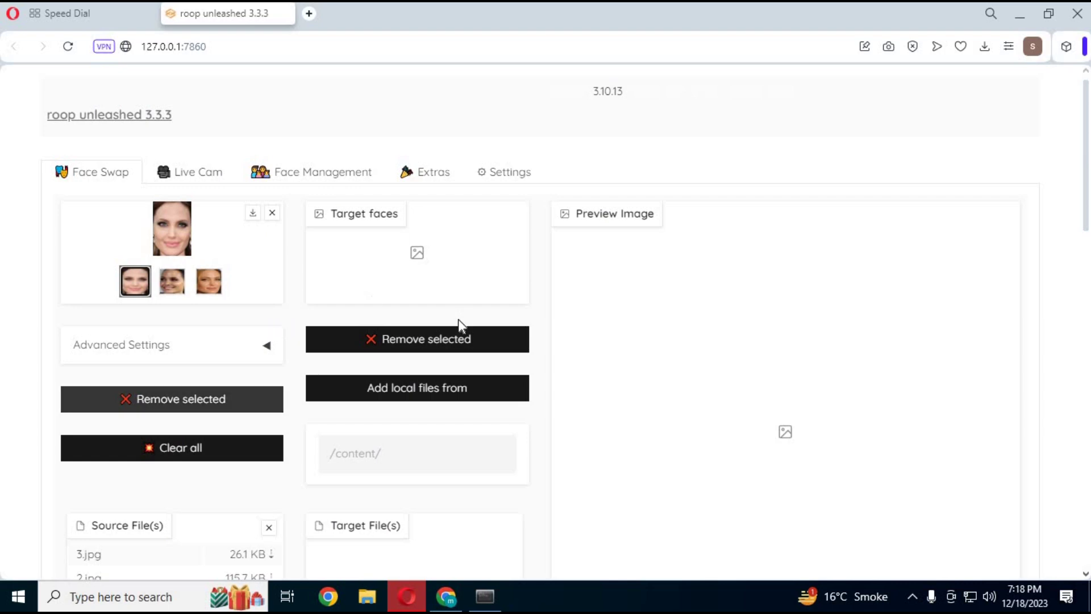
- Drop 2023-12-01_06h19_00.png into Target File(s)
scroll(481, 398, "down", 4)
left_click_drag(1087, 223, 481, 398)
scroll(1087, 271, "up", 3)
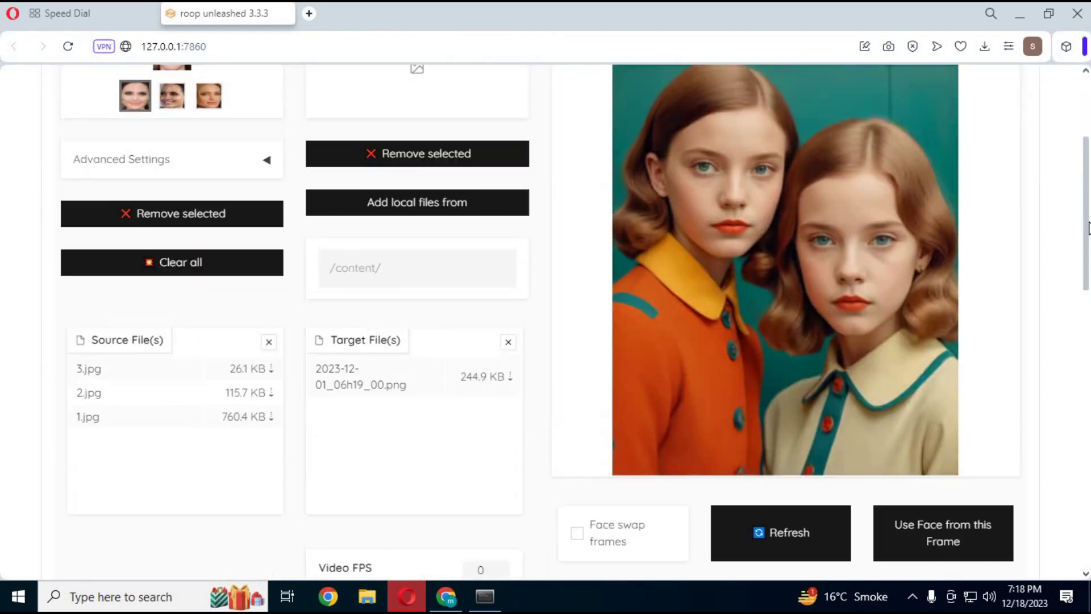
scroll(1088, 274, "down", 2)
scroll(1088, 275, "down", 1)
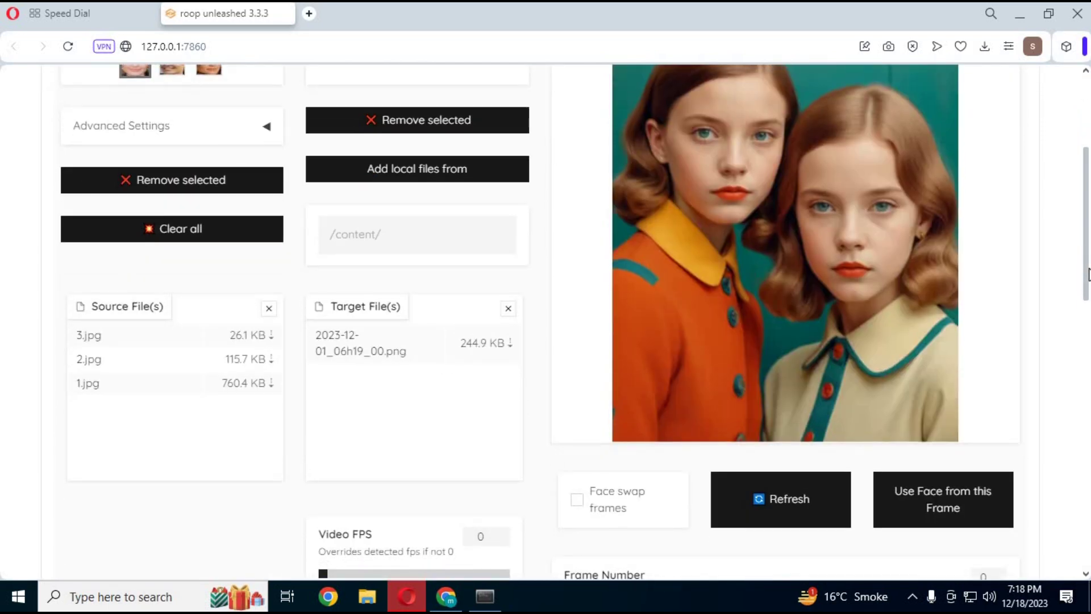
scroll(1088, 274, "up", 2)
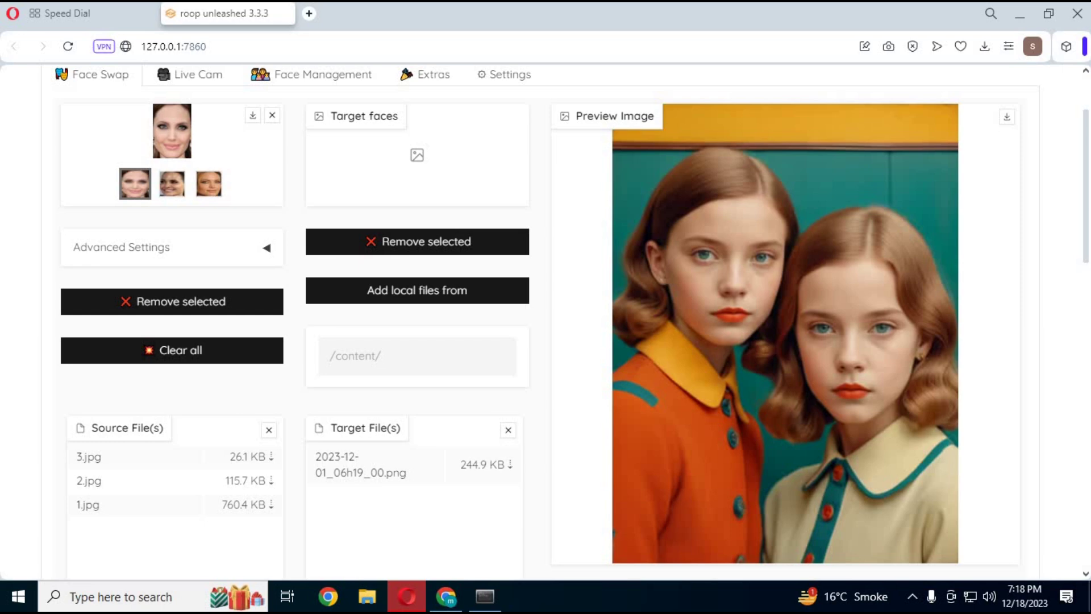
scroll(1088, 196, "down", 4)
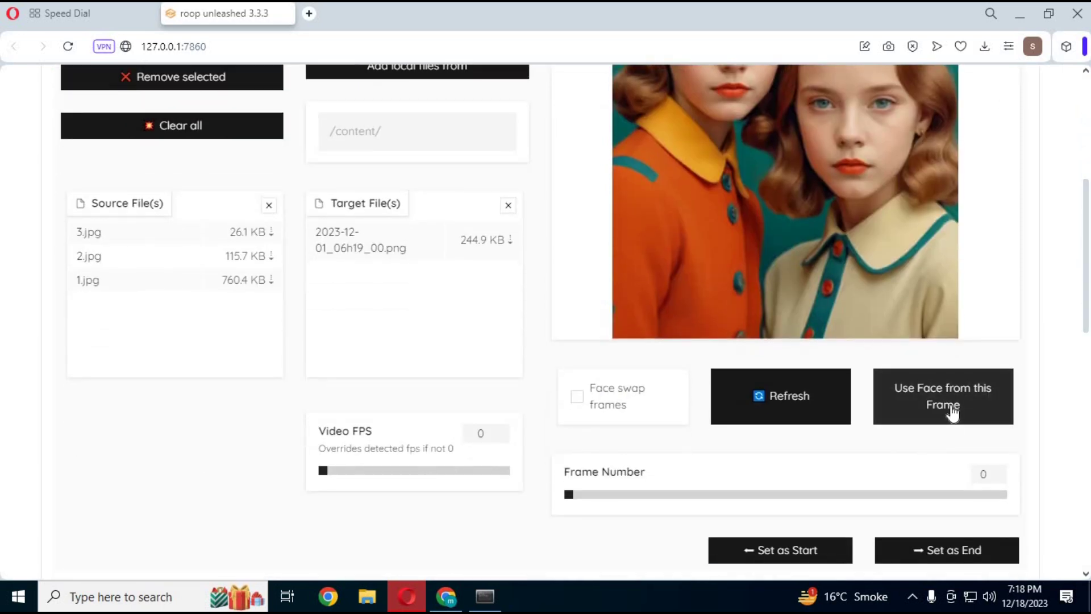
- Use Face from this Frame and view the second of the two detected faces
left_click(945, 409)
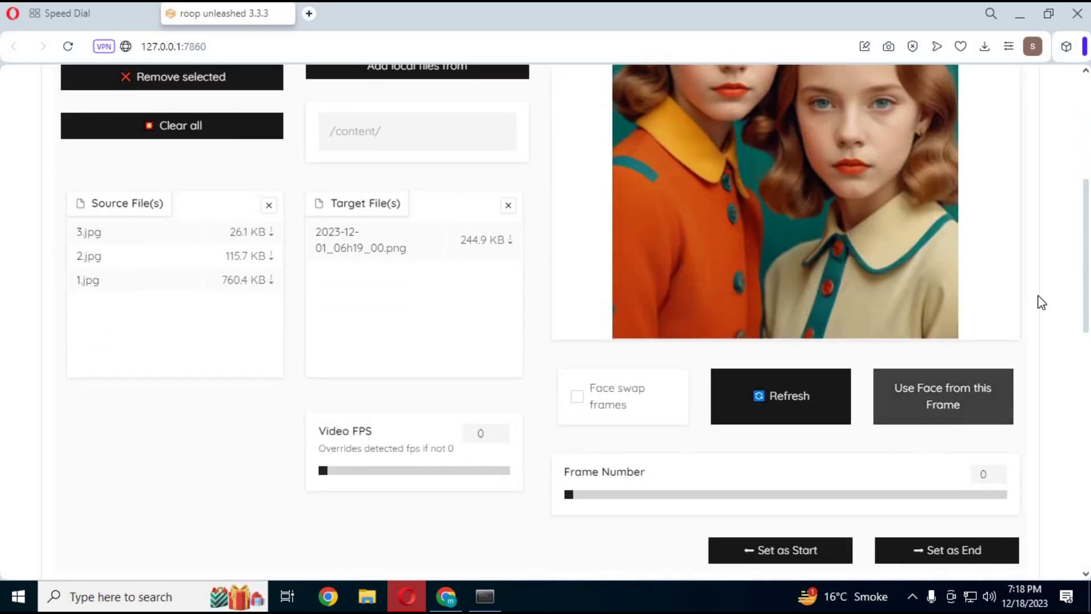
scroll(1039, 302, "down", 8)
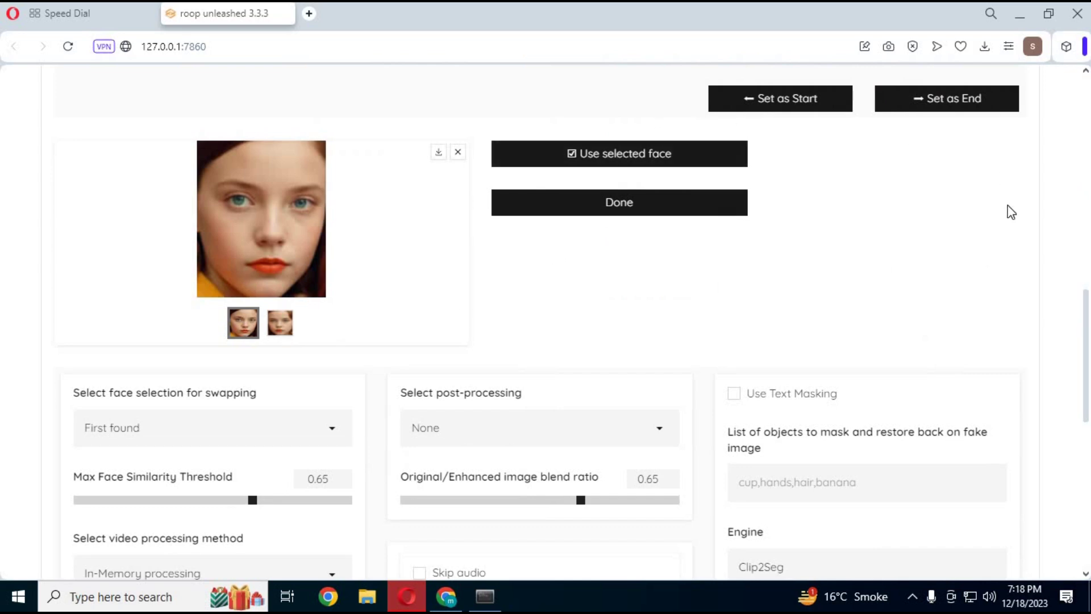
left_click(278, 327)
- Return to the first detected face and set post-processing to Codeformer
left_click(250, 333)
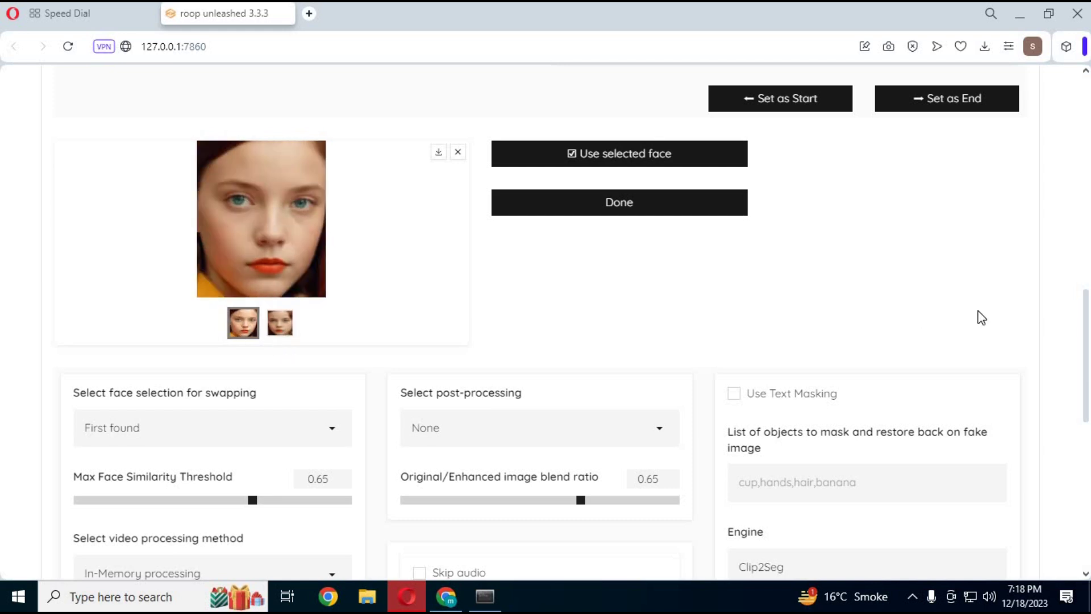
left_click(492, 430)
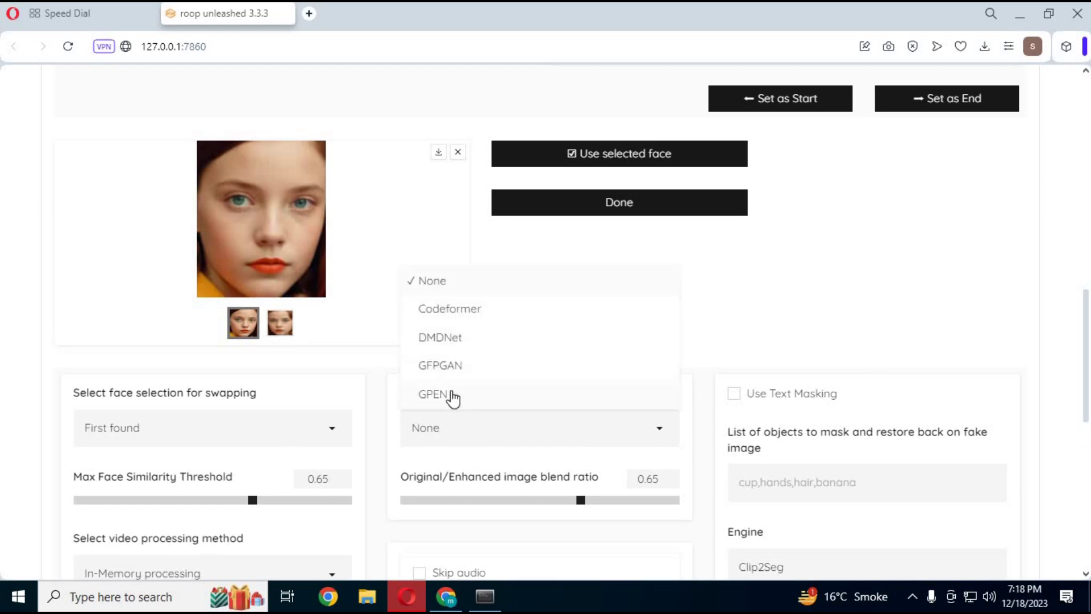
left_click(817, 318)
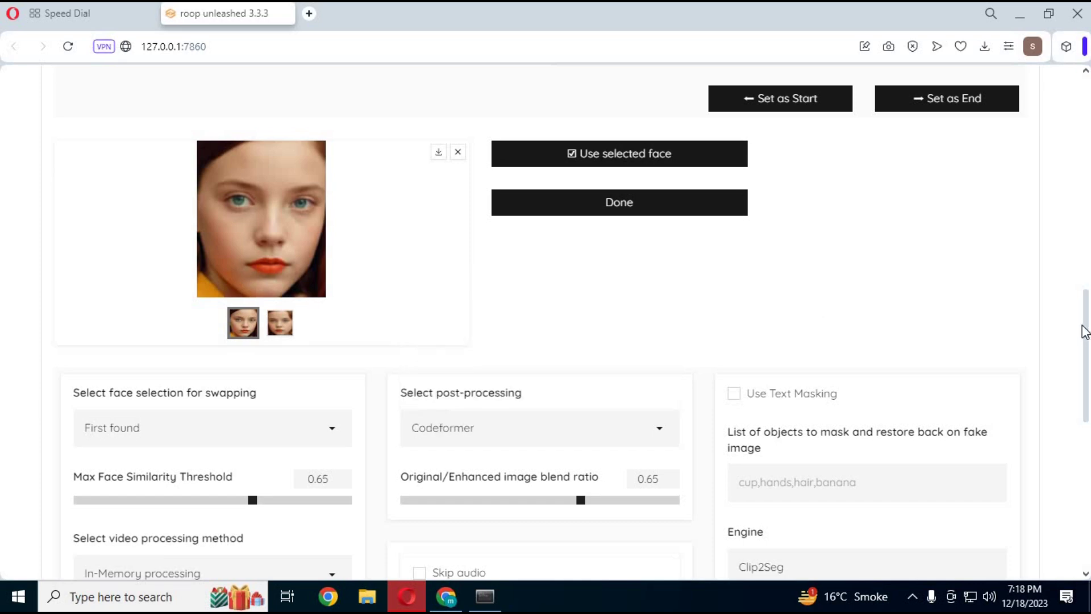
left_click_drag(1086, 367, 1086, 326)
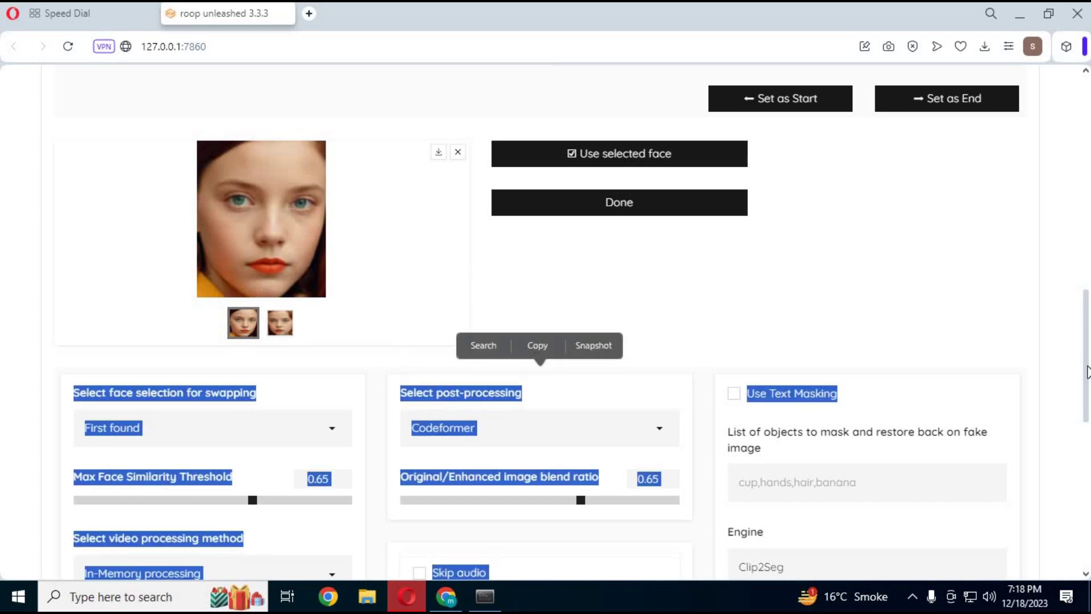
left_click(979, 441)
scroll(979, 441, "down", 5)
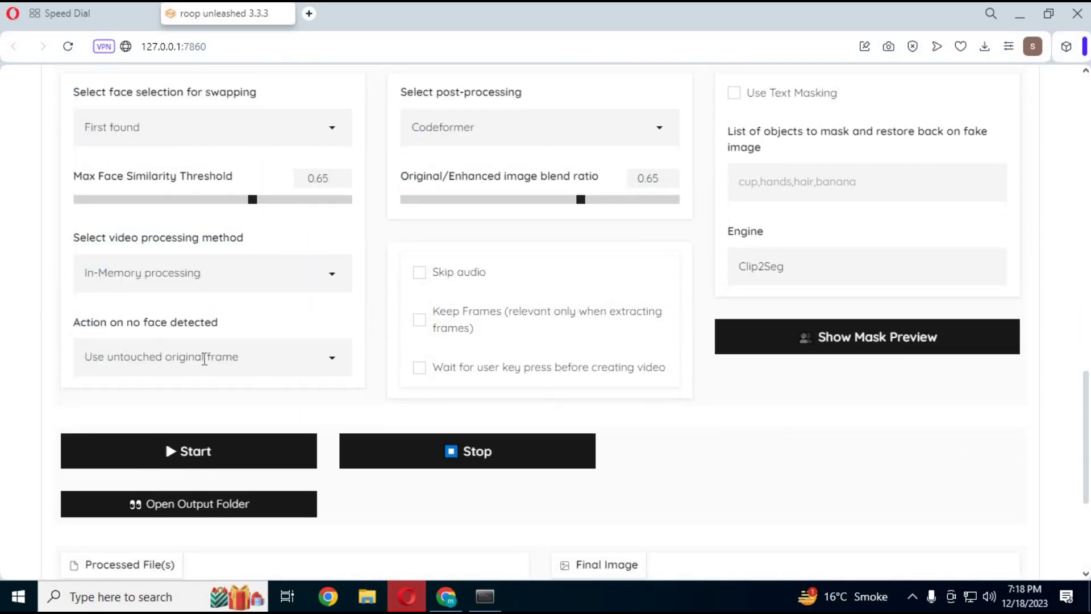
- Set 'Action on no face detected' to Skip Frame
left_click(222, 284)
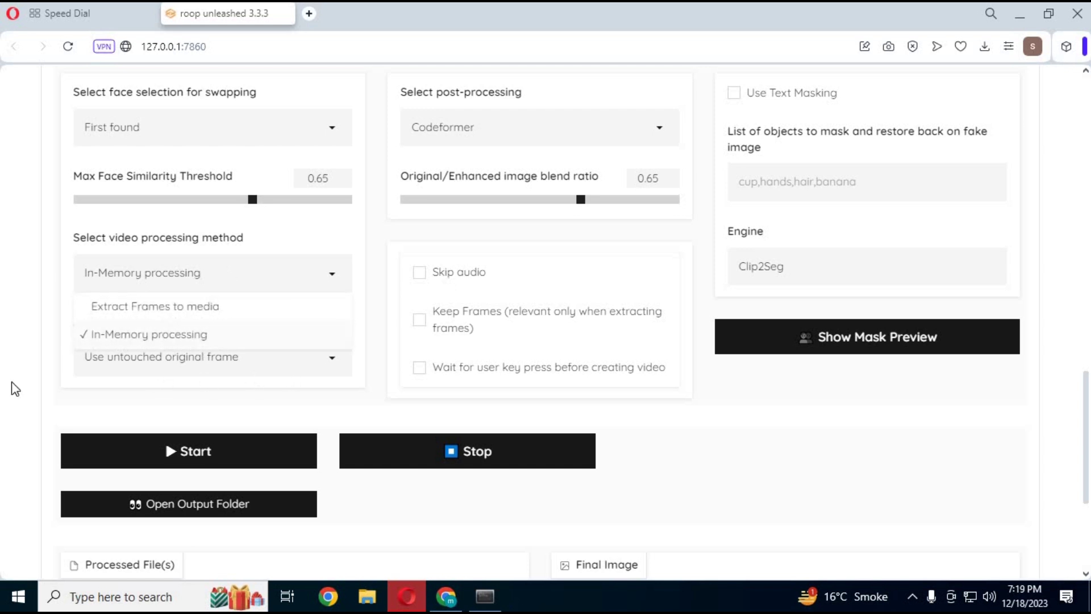
left_click(151, 356)
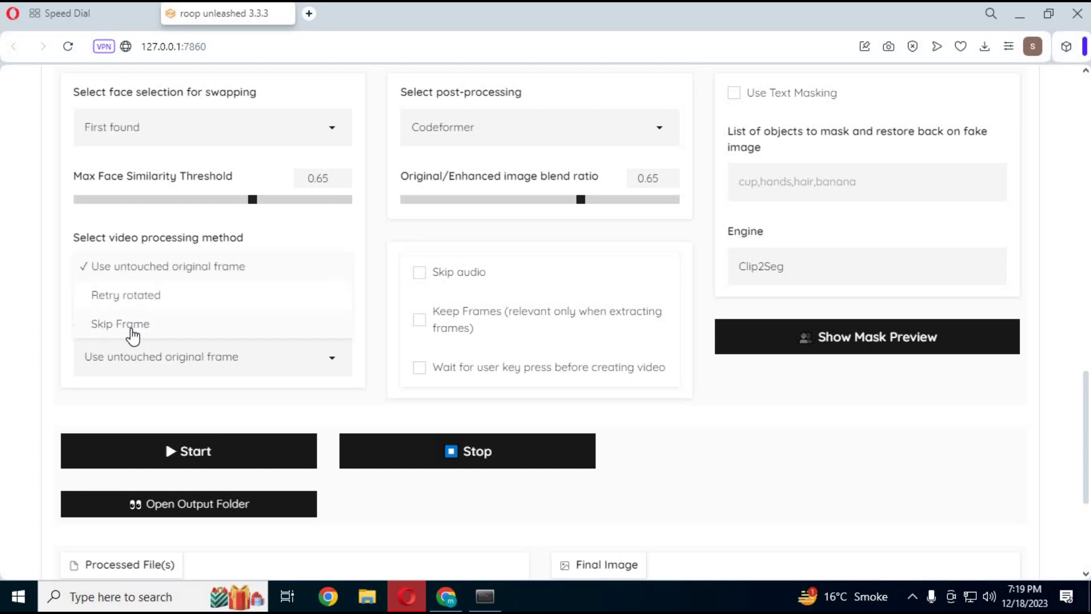
left_click(137, 328)
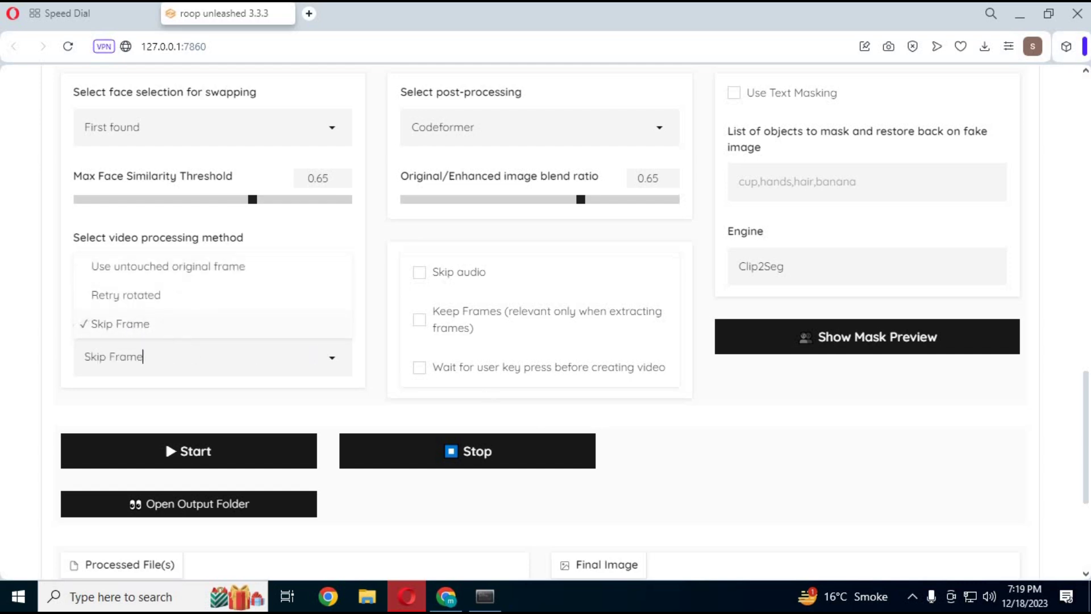
- Use the first detected girl's face as the selected target face and confirm with Done
scroll(1078, 323, "up", 8)
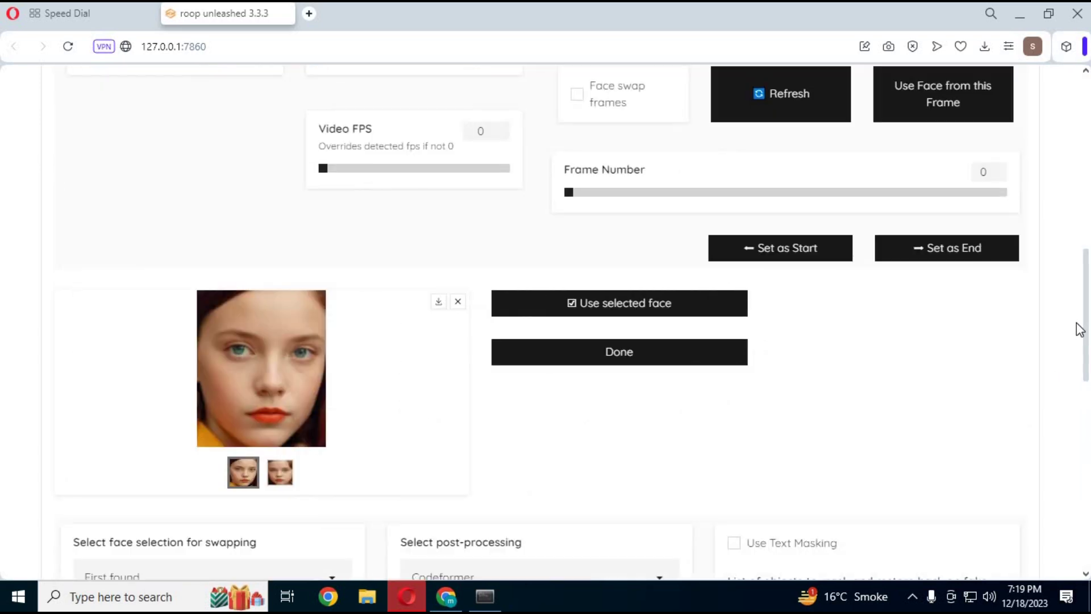
left_click(657, 312)
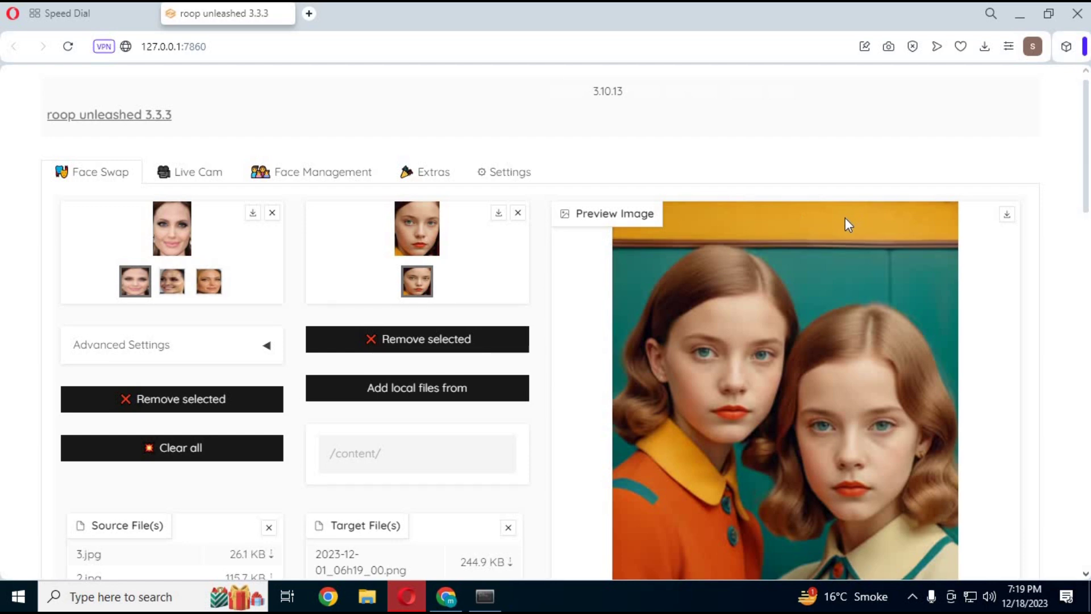
left_click_drag(1089, 147, 1089, 294)
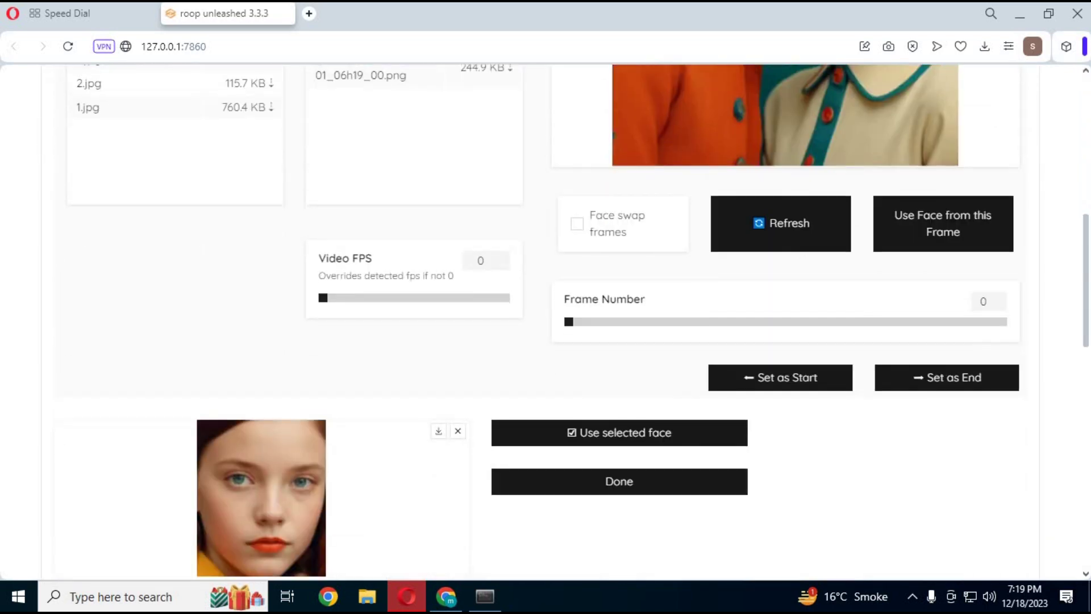
scroll(1087, 361, "down", 5)
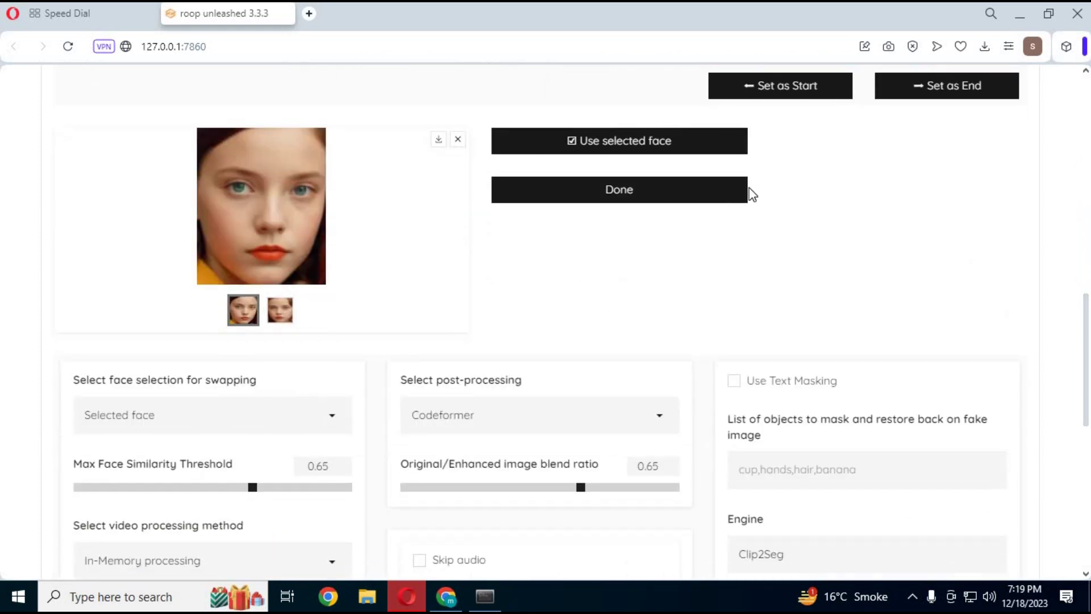
left_click(723, 197)
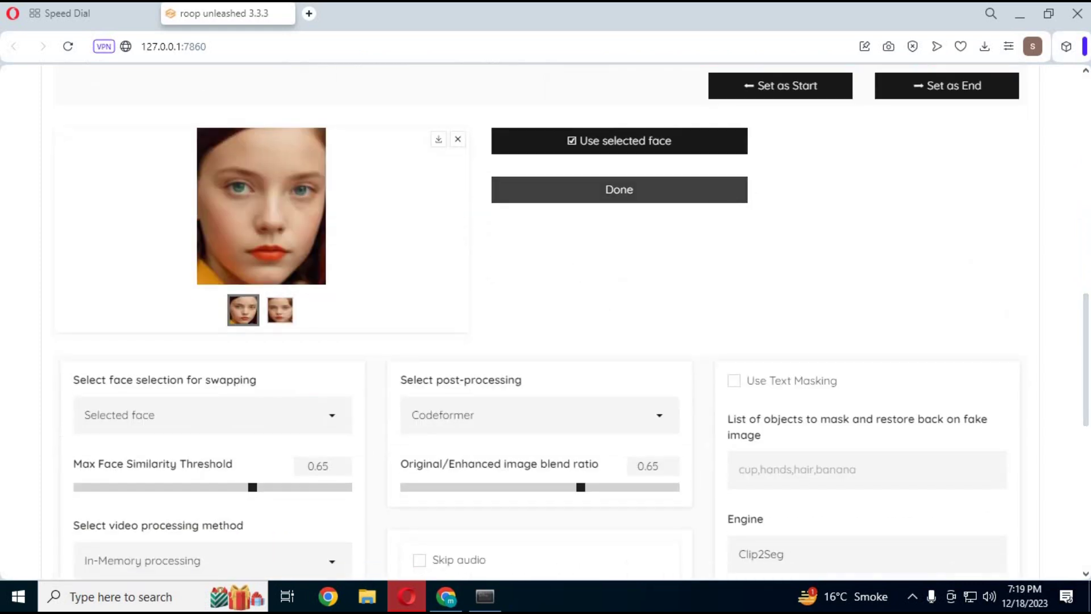